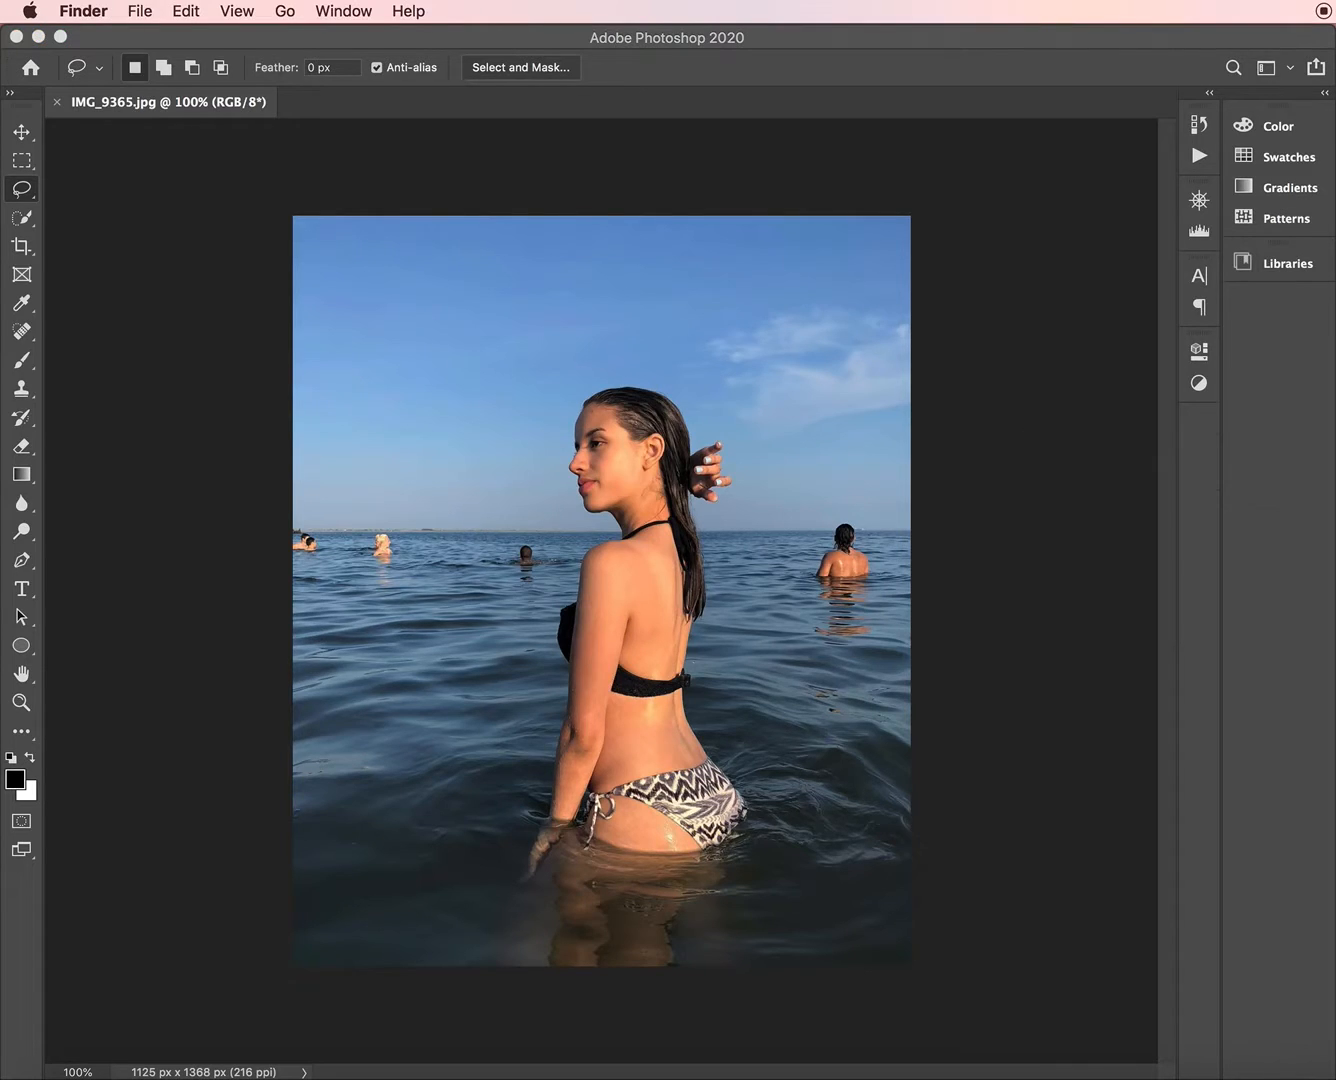
Place the tattoo1 image into the beach photo, scaled to about 11% and positioned over the woman's near arm.
key("space")
key("space")
left_click_drag(1334, 640, 635, 641)
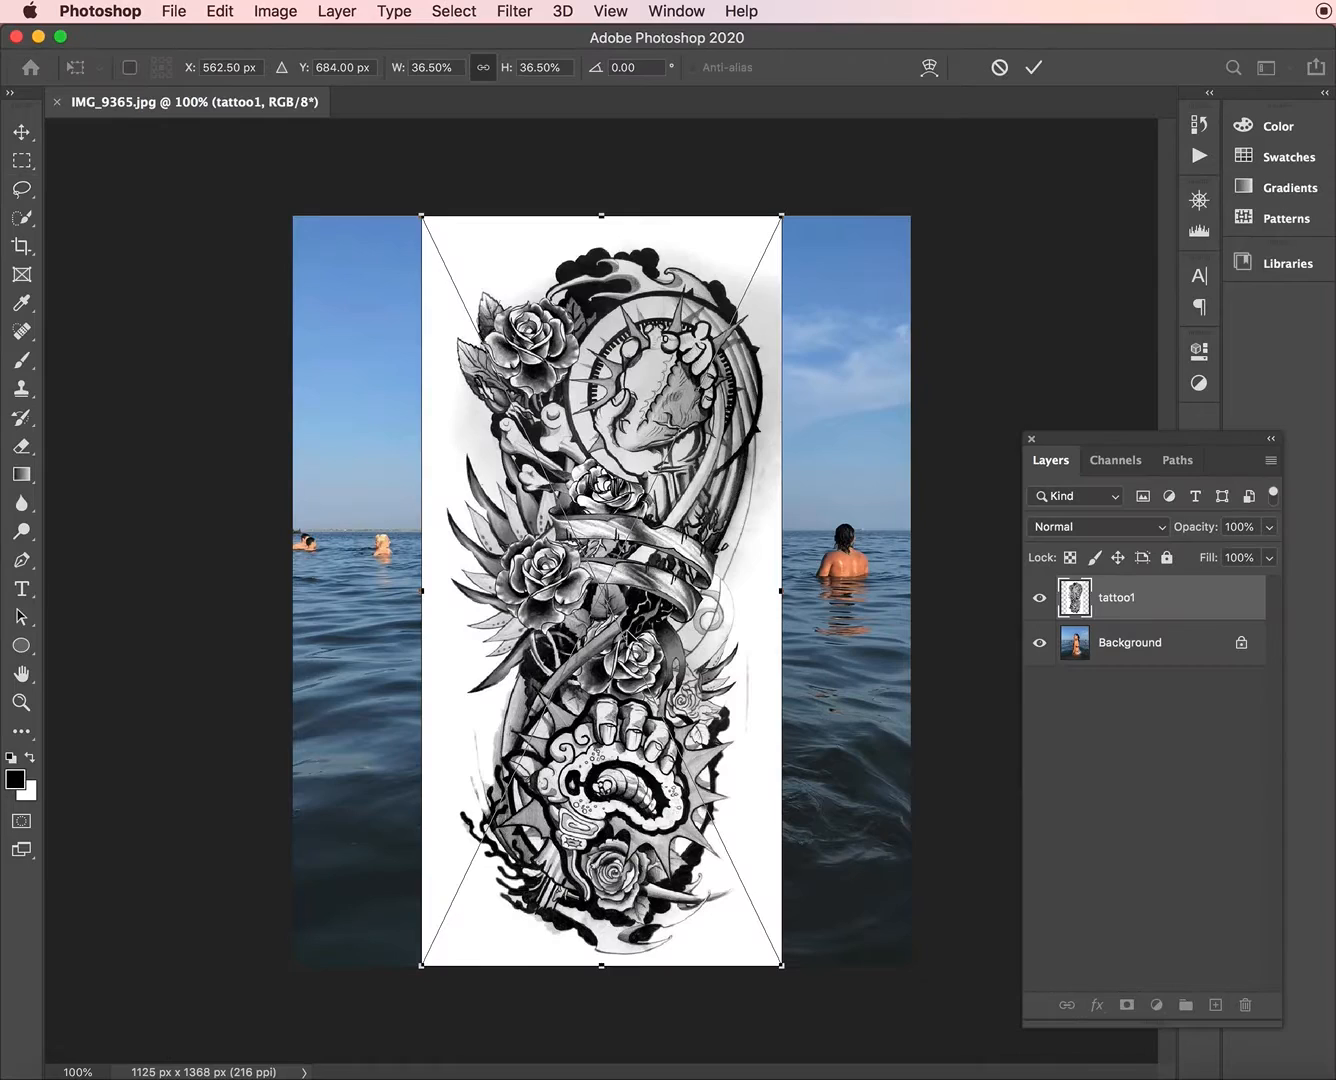
left_click_drag(781, 215, 678, 795)
left_click_drag(506, 825, 615, 600)
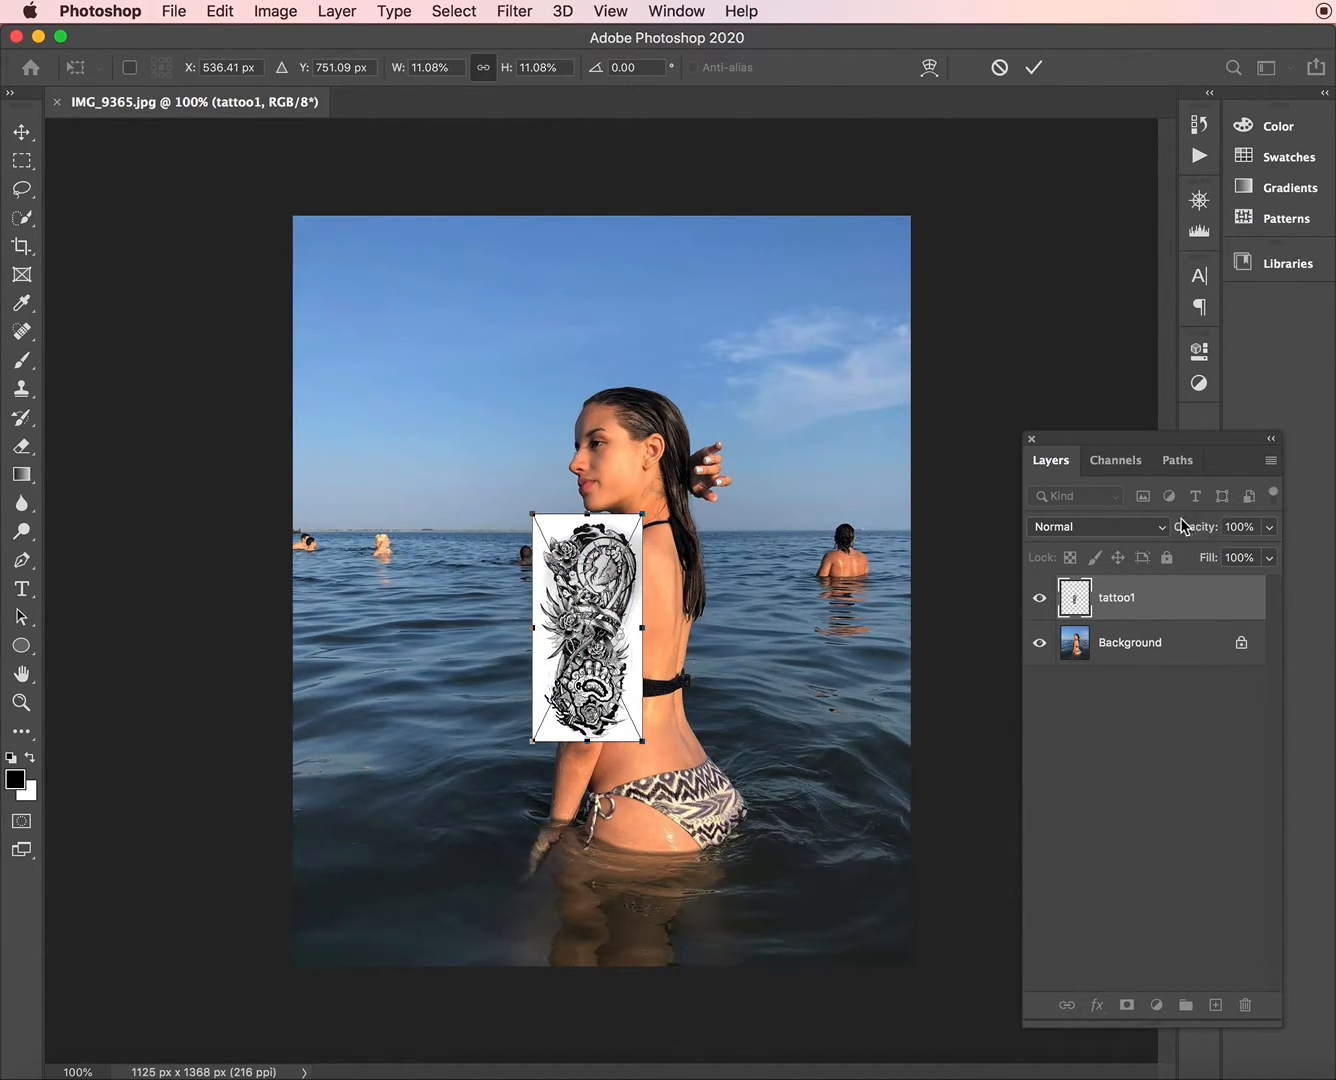
Lower the tattoo1 opacity to 37% and fit it to the arm at about 10.75% scale, rotated about 6.6°.
left_click_drag(1203, 537, 1132, 538)
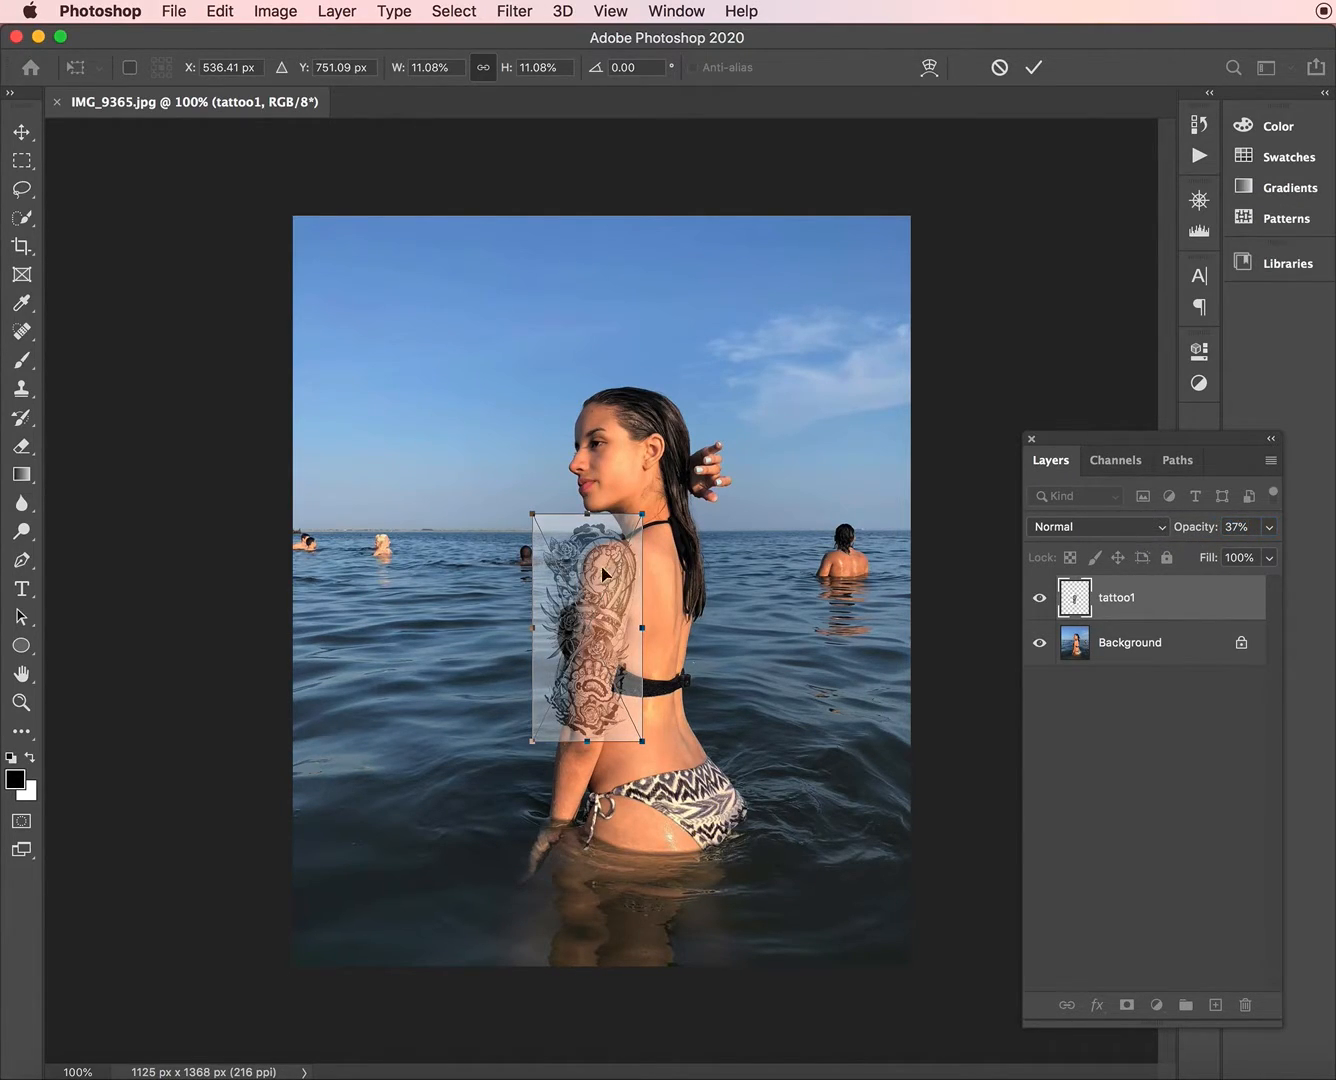
left_click_drag(657, 497, 680, 507)
left_click_drag(618, 594, 632, 600)
mouse_move(673, 535)
left_mouse_down()
mouse_move(665, 546)
mouse_move(668, 532)
left_mouse_up()
left_click_drag(602, 601, 595, 613)
left_click_drag(628, 752, 631, 759)
left_click_drag(601, 640, 610, 644)
left_click_drag(722, 562, 718, 558)
left_click_drag(632, 658, 631, 657)
key("Left")
key("Left")
key("Left")
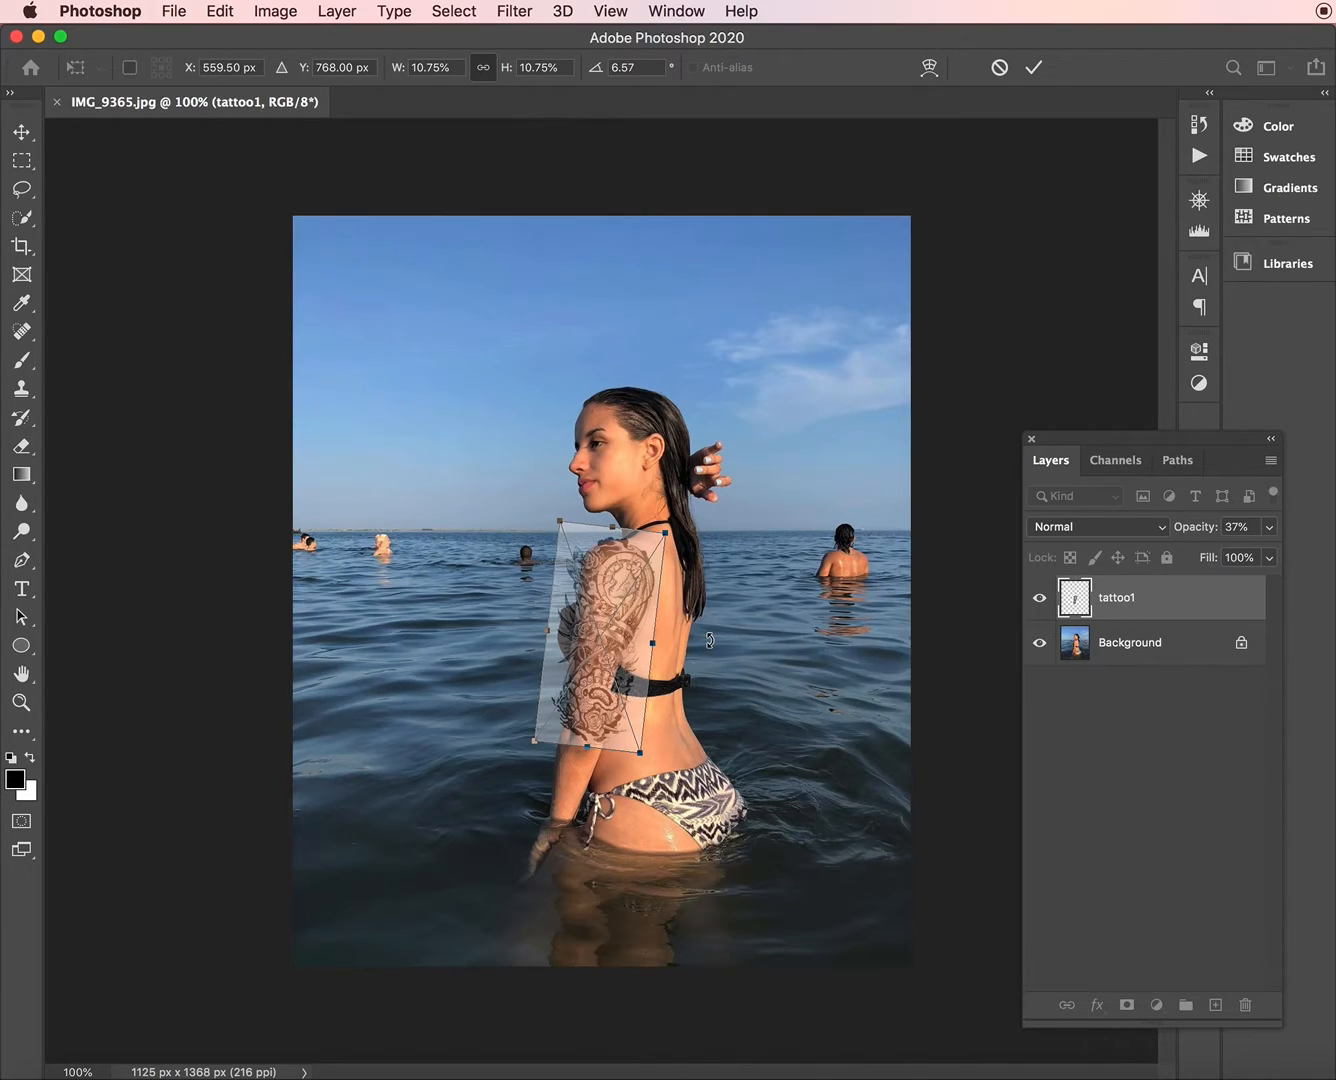
left_click(1036, 70)
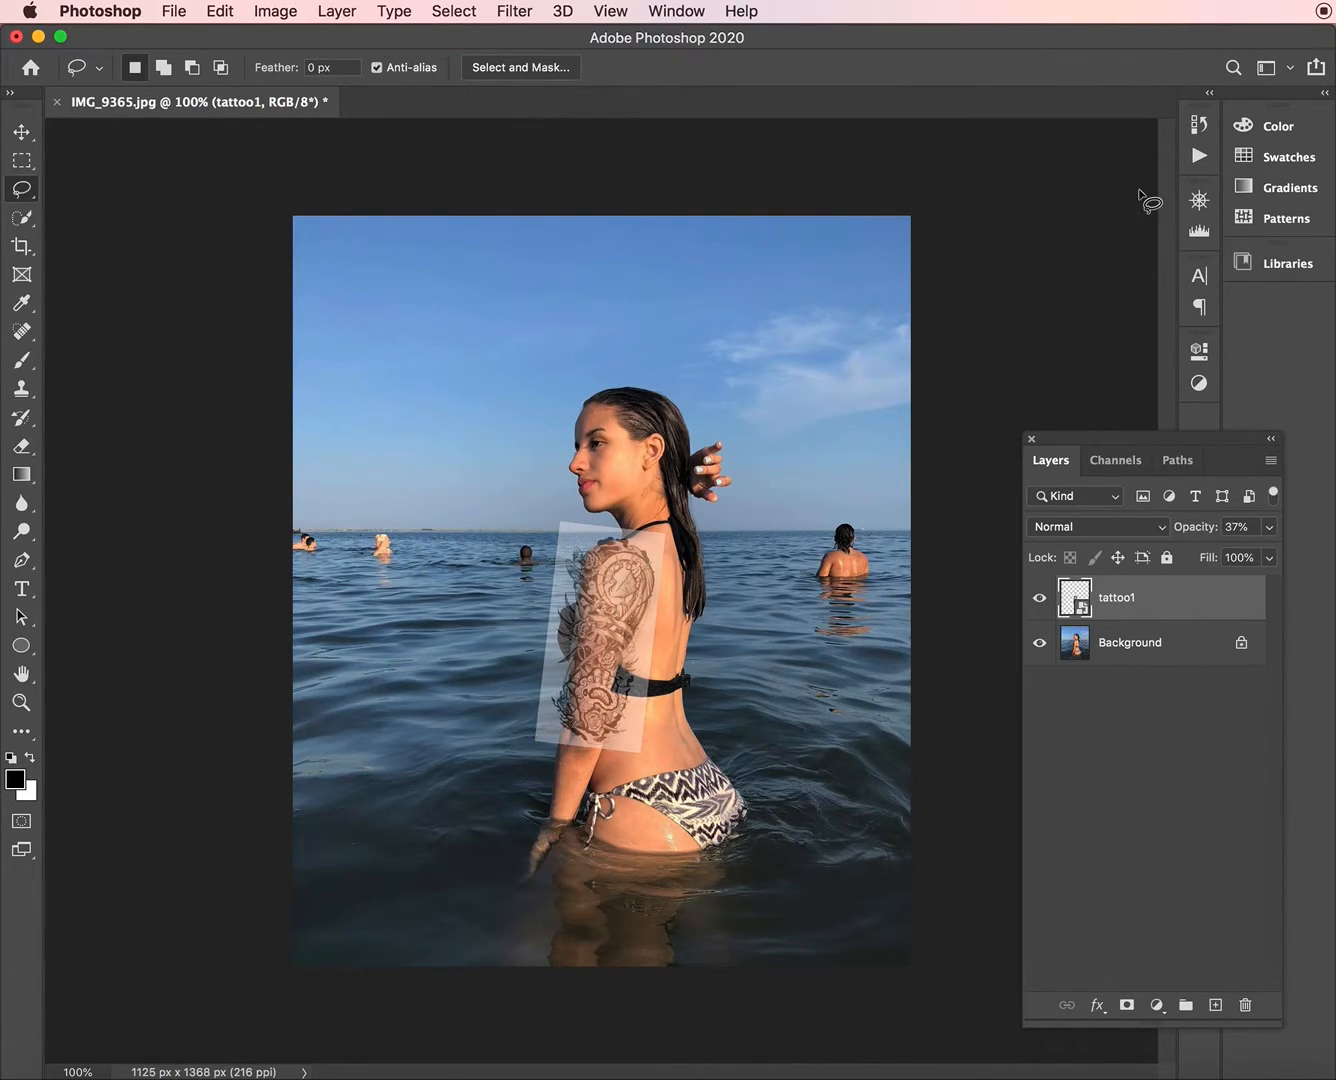
Rasterize the tattoo1 layer and set its blend mode to Multiply.
right_click(1156, 604)
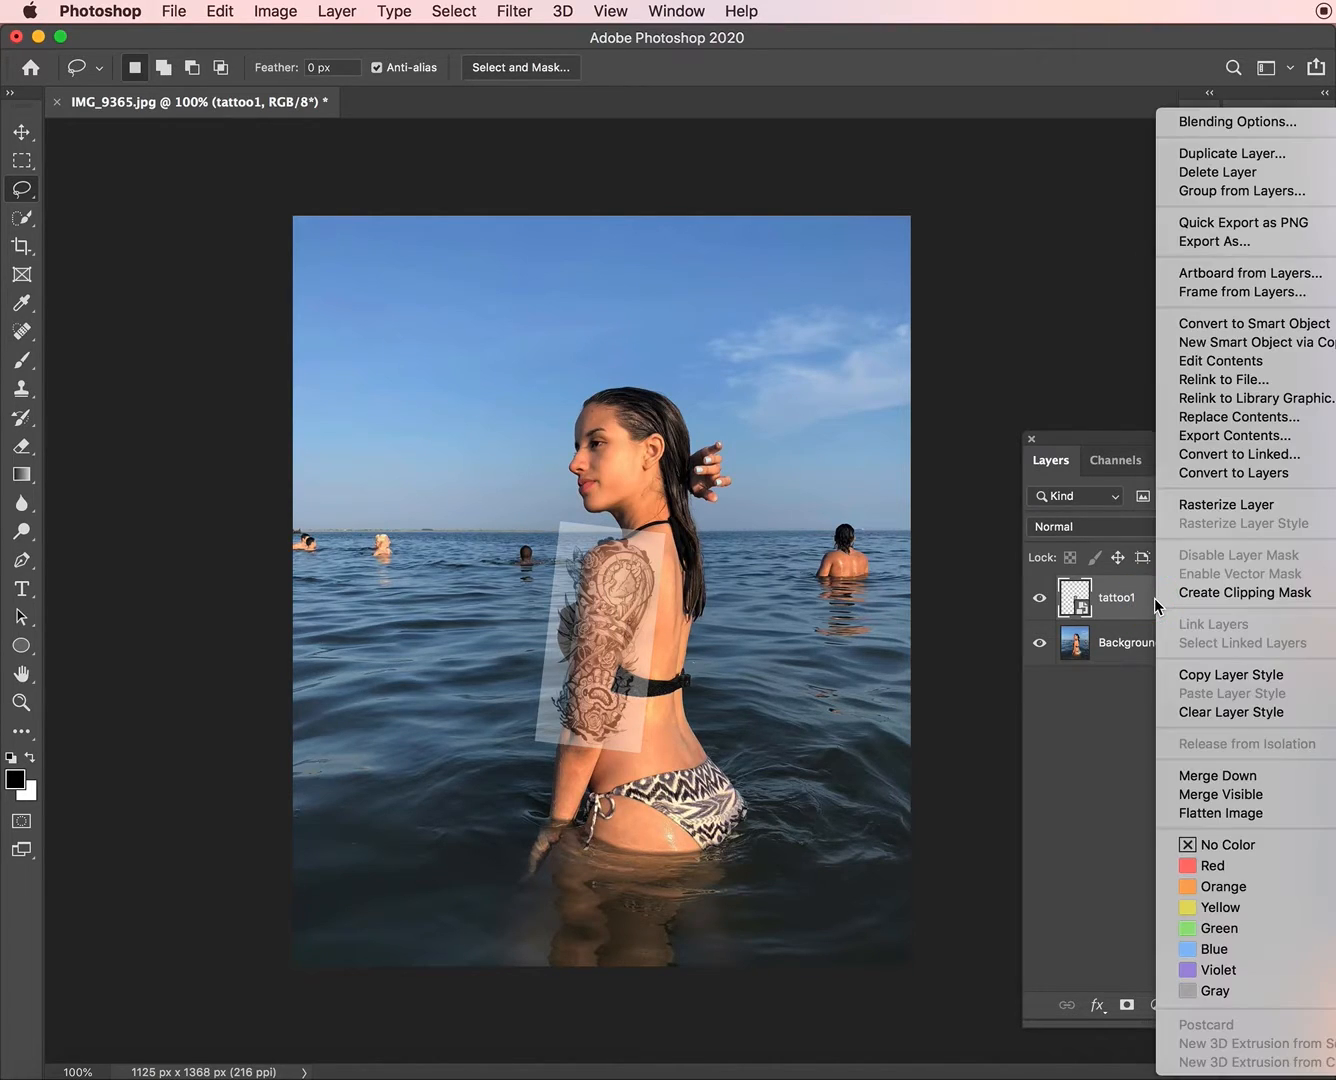
left_click(1284, 505)
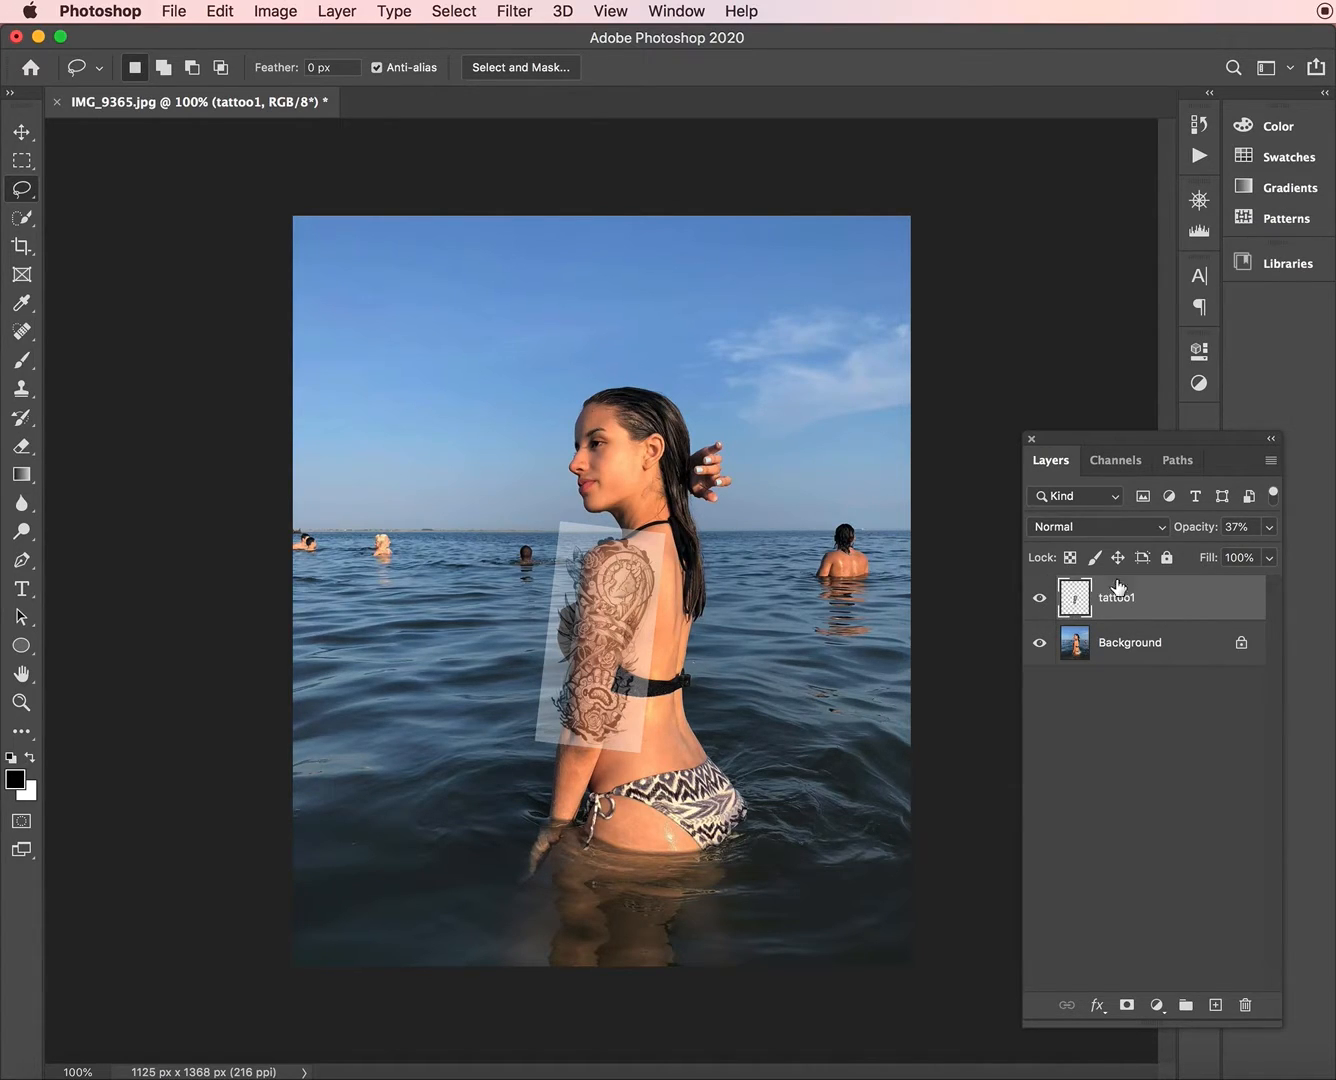
left_click(1068, 528)
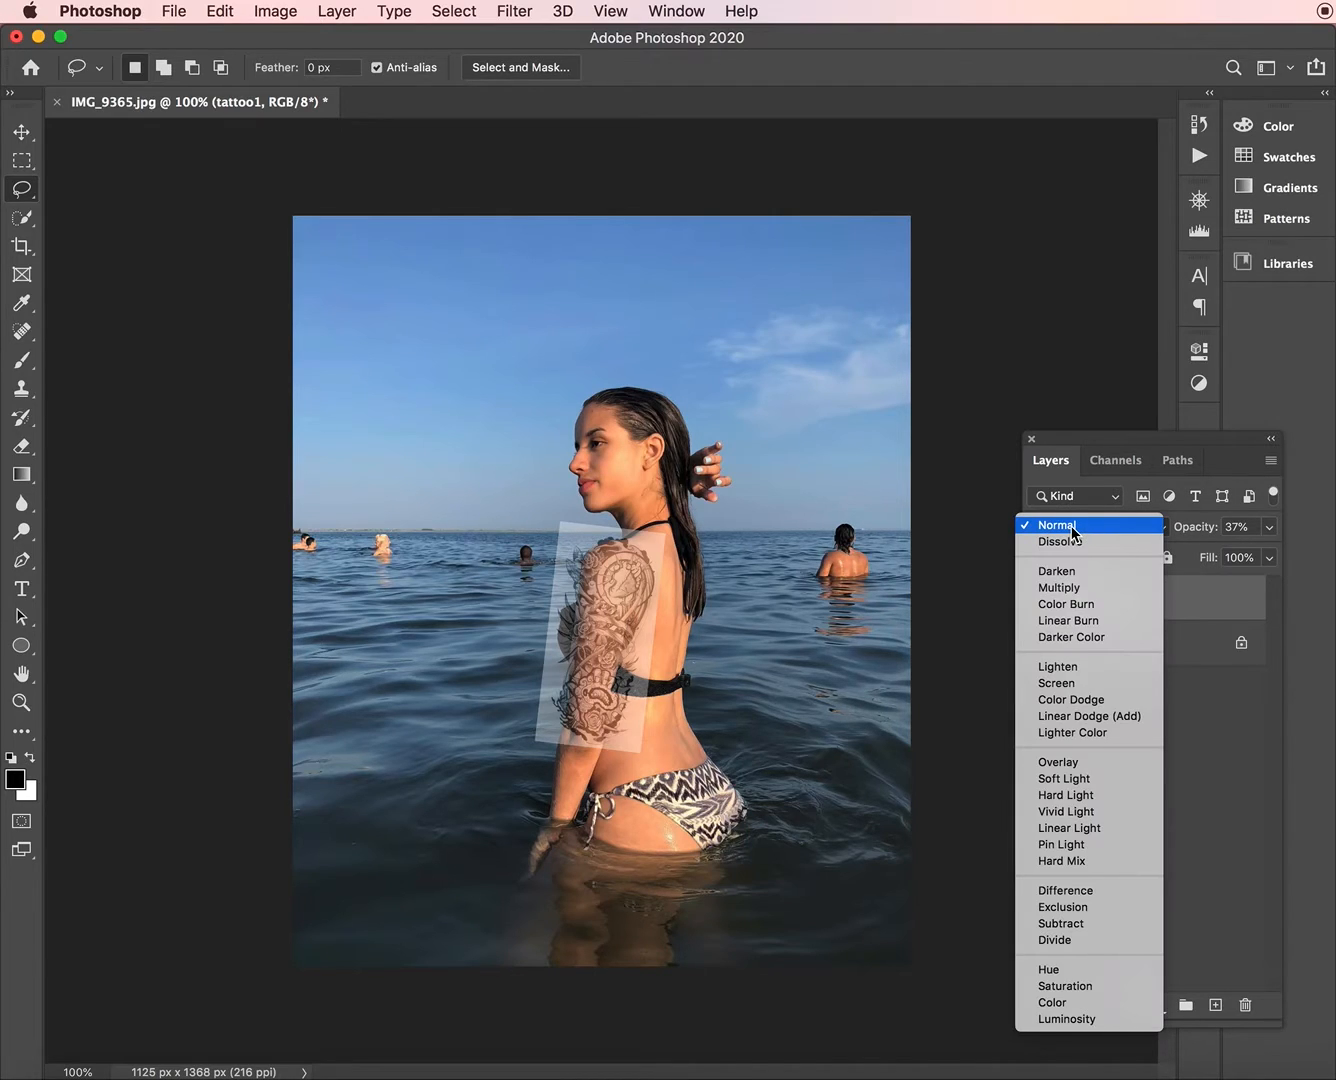
left_click(1094, 586)
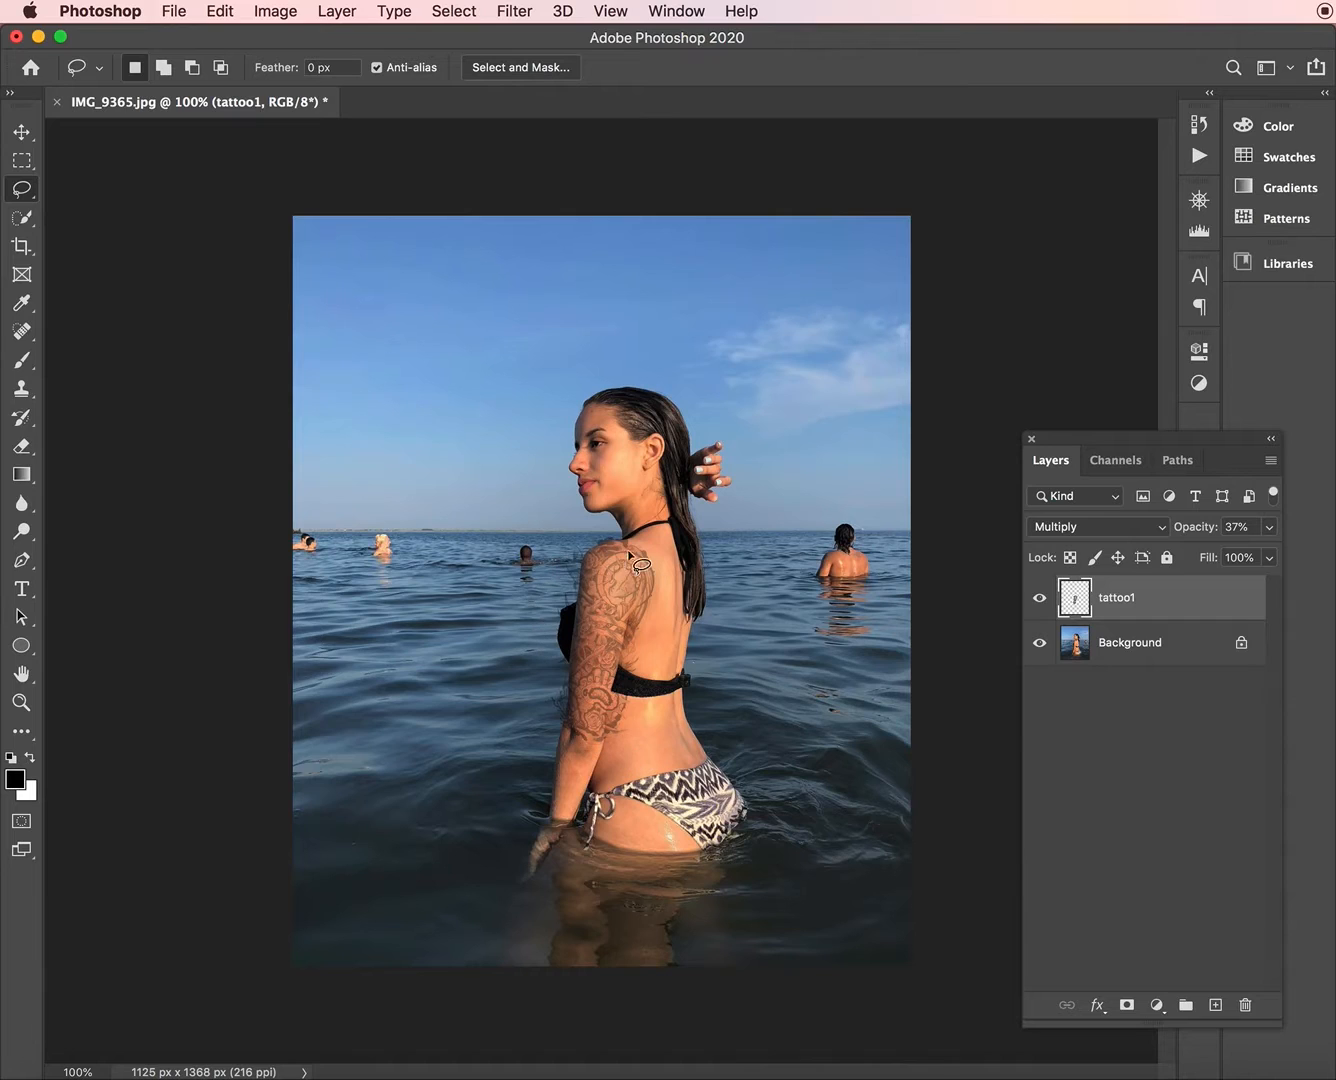
Hide the tattoo1 layer and make the Background layer active.
scroll(719, 608, "down", 2)
scroll(718, 608, "up", 5)
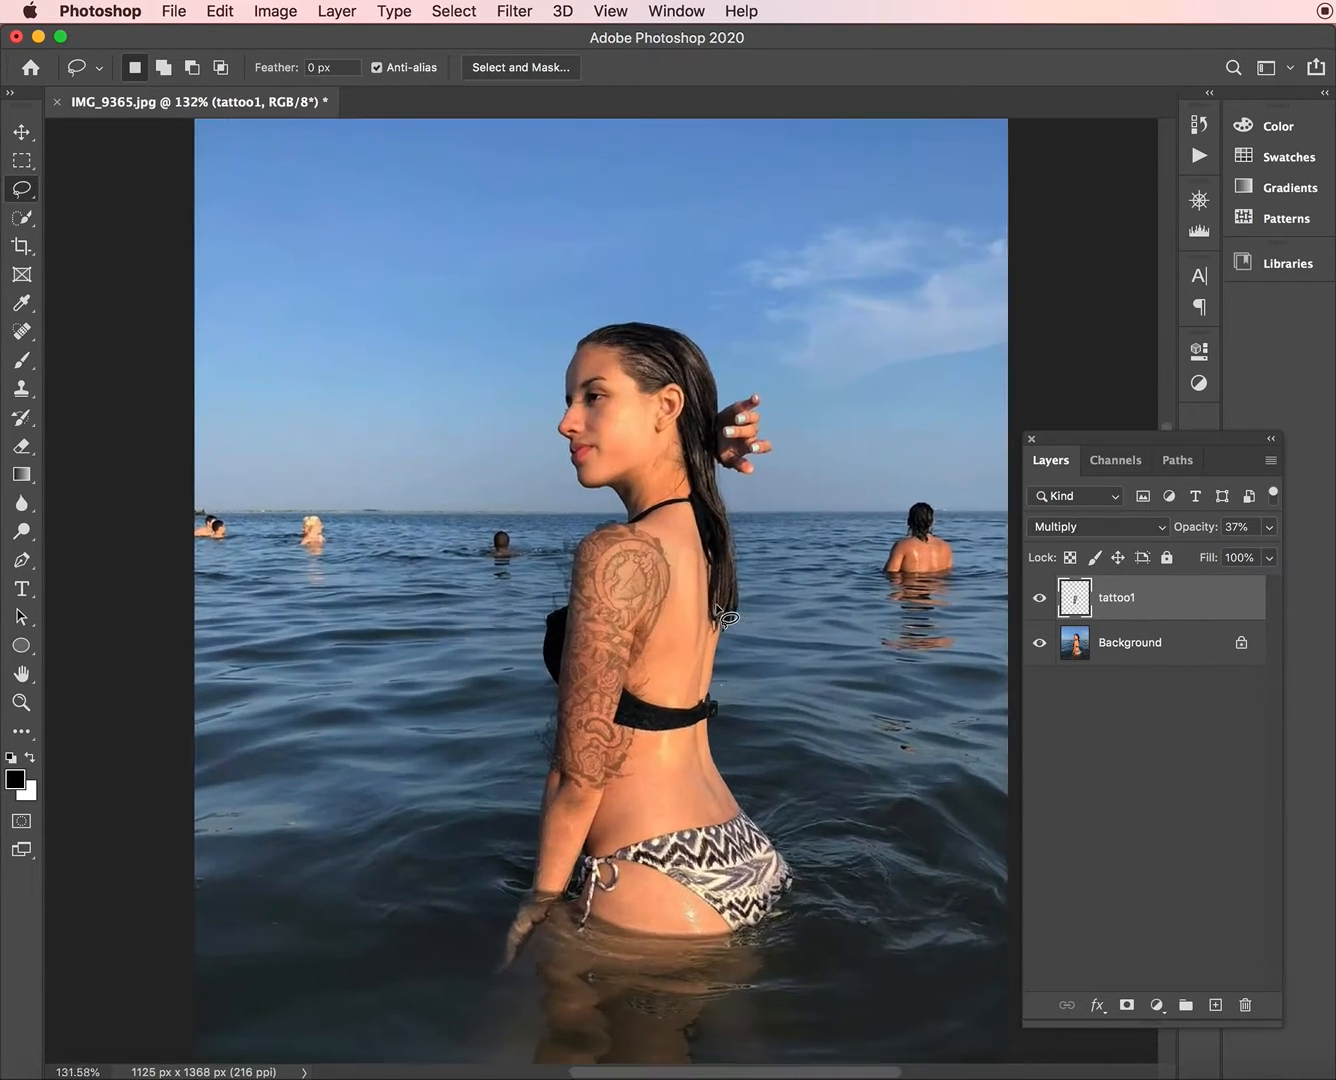
scroll(717, 608, "up", 4)
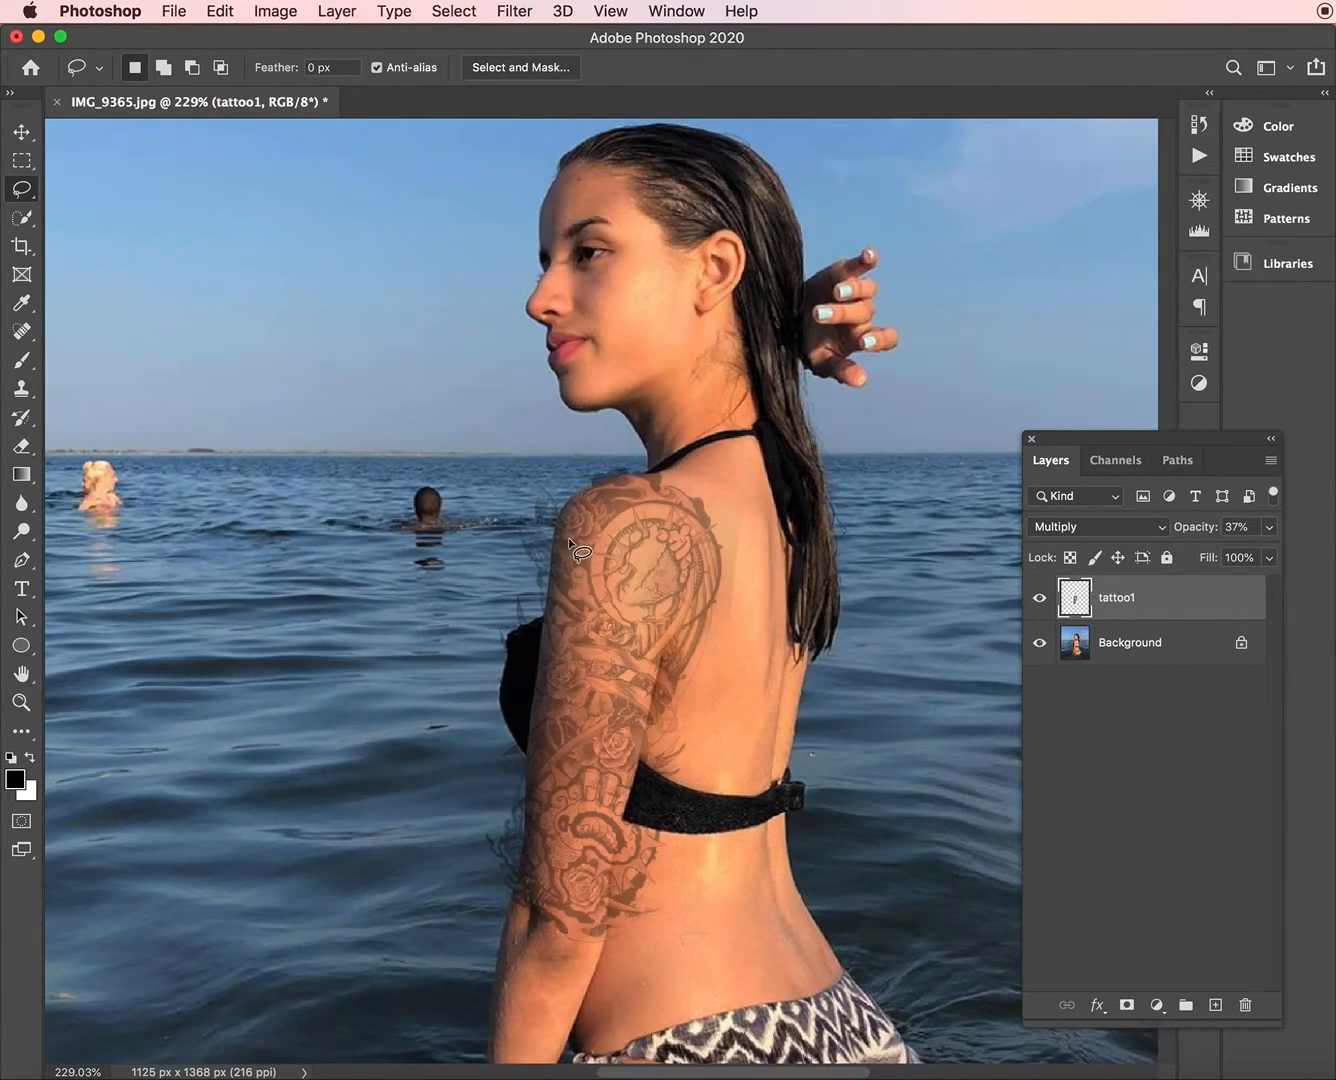
left_click(1041, 599)
left_click(1044, 601)
left_click(1042, 600)
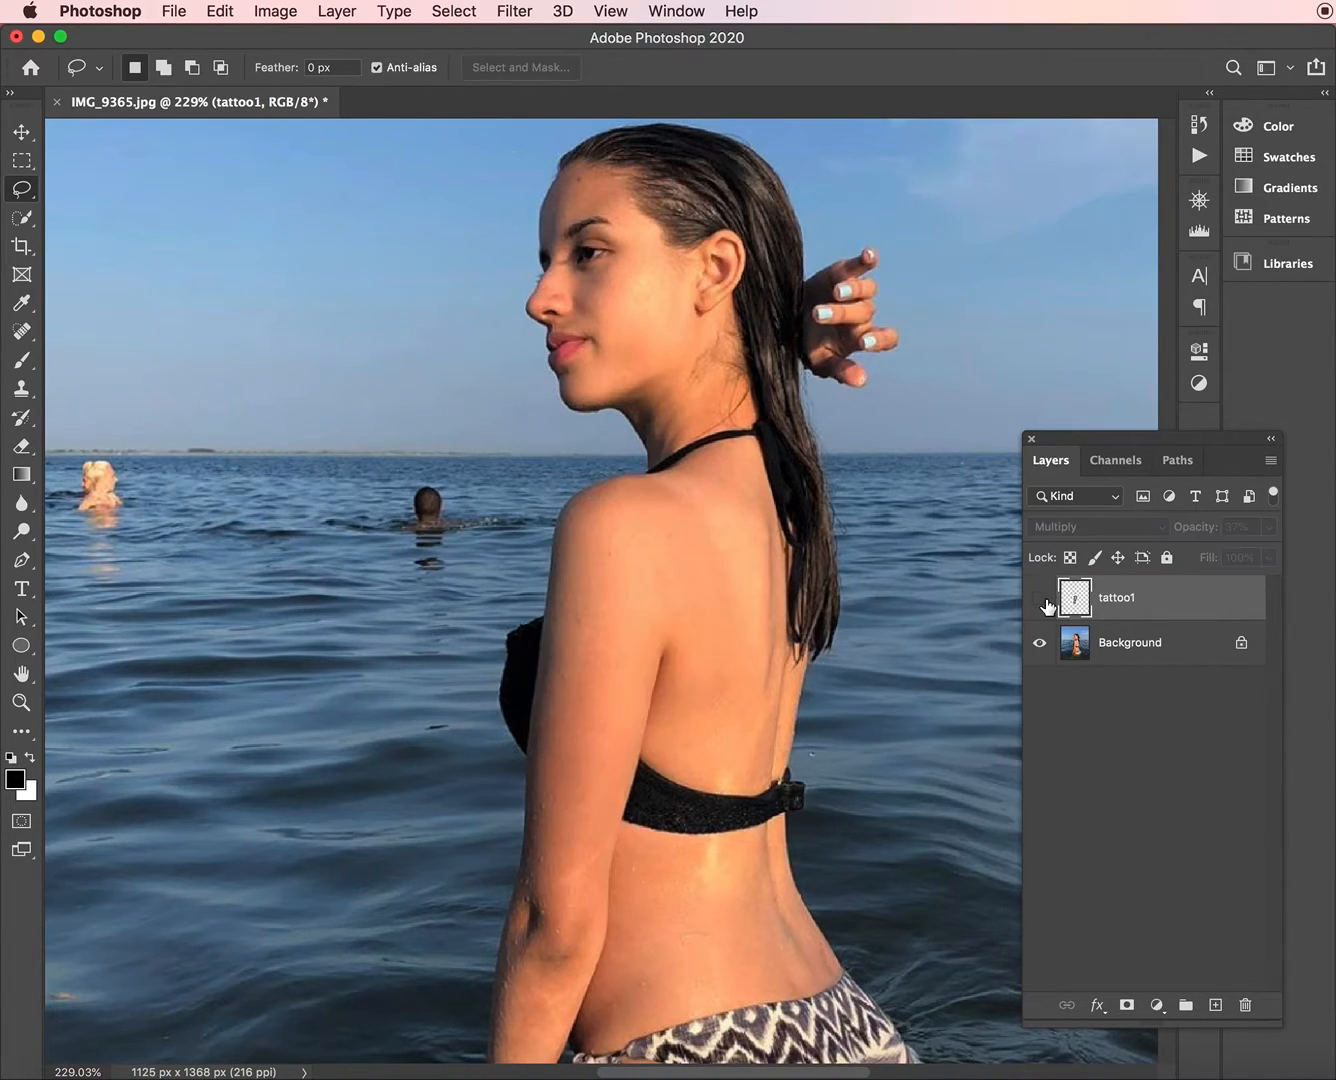
left_click(1115, 657)
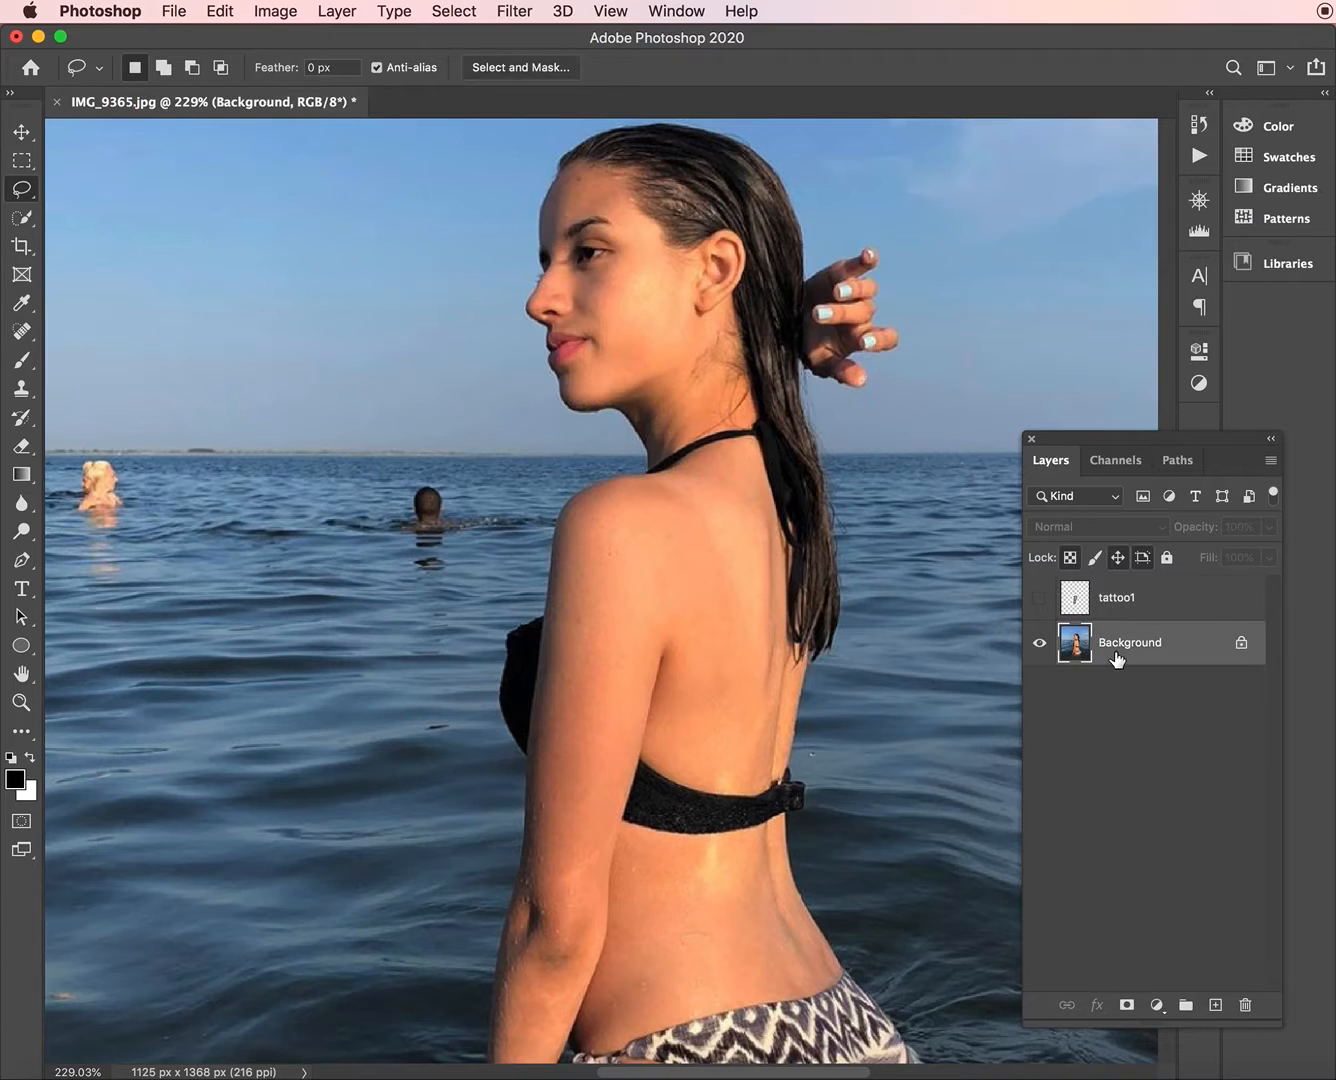
Select the arm down to the elbow with the shoulder using Quick Selection, excluding the bikini top and lower back.
left_click(22, 218)
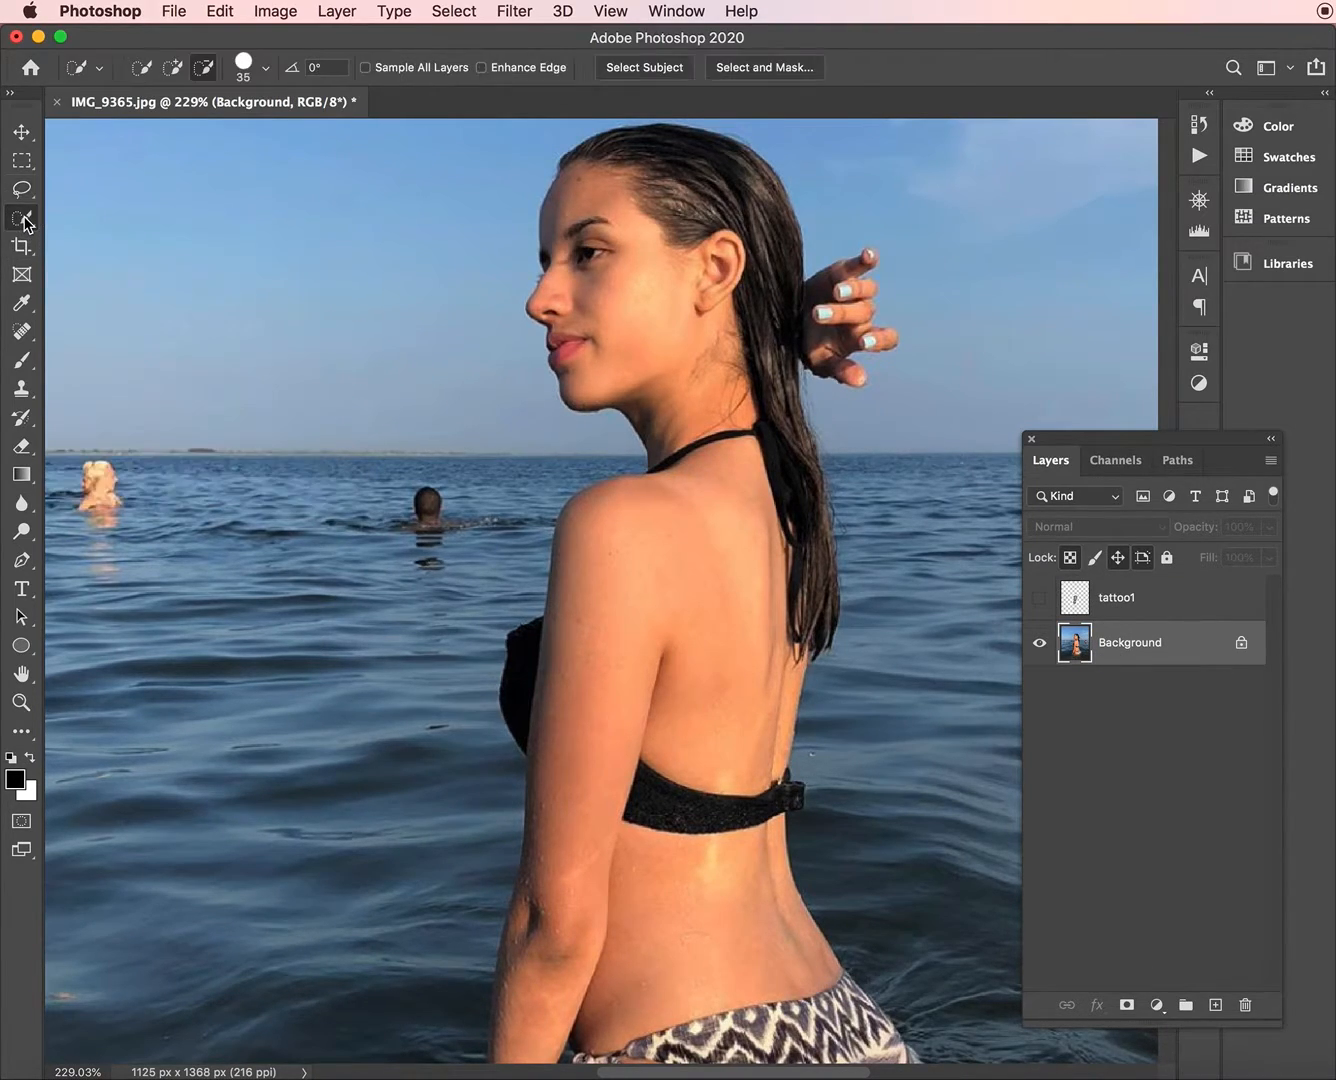
mouse_move(586, 572)
left_mouse_down()
mouse_move(593, 637)
mouse_move(557, 856)
left_mouse_up()
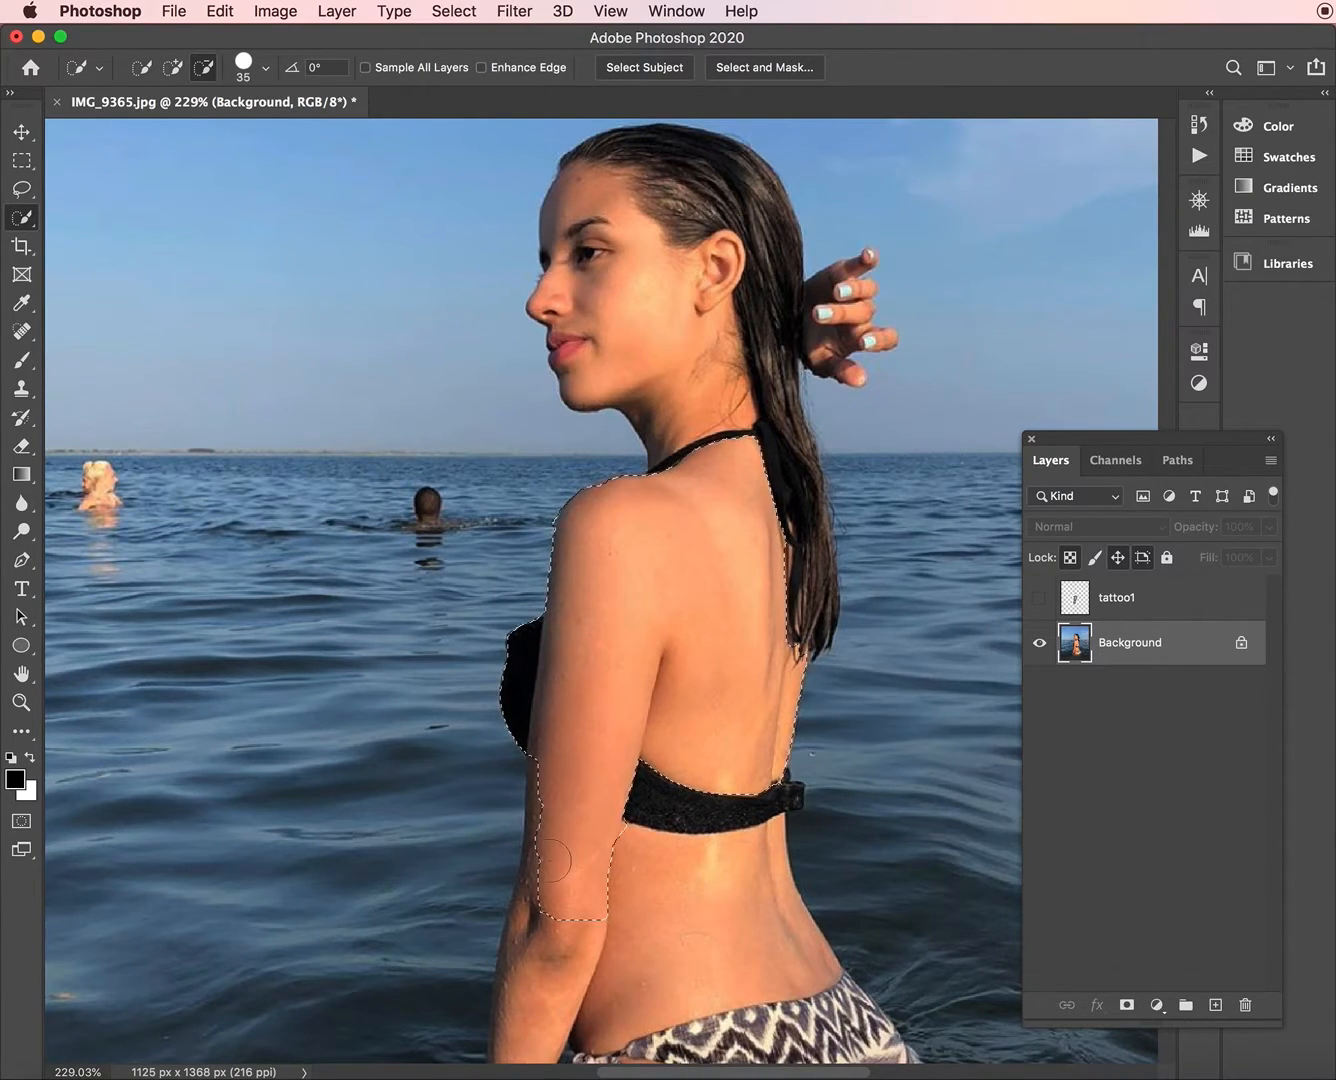
key("super+z")
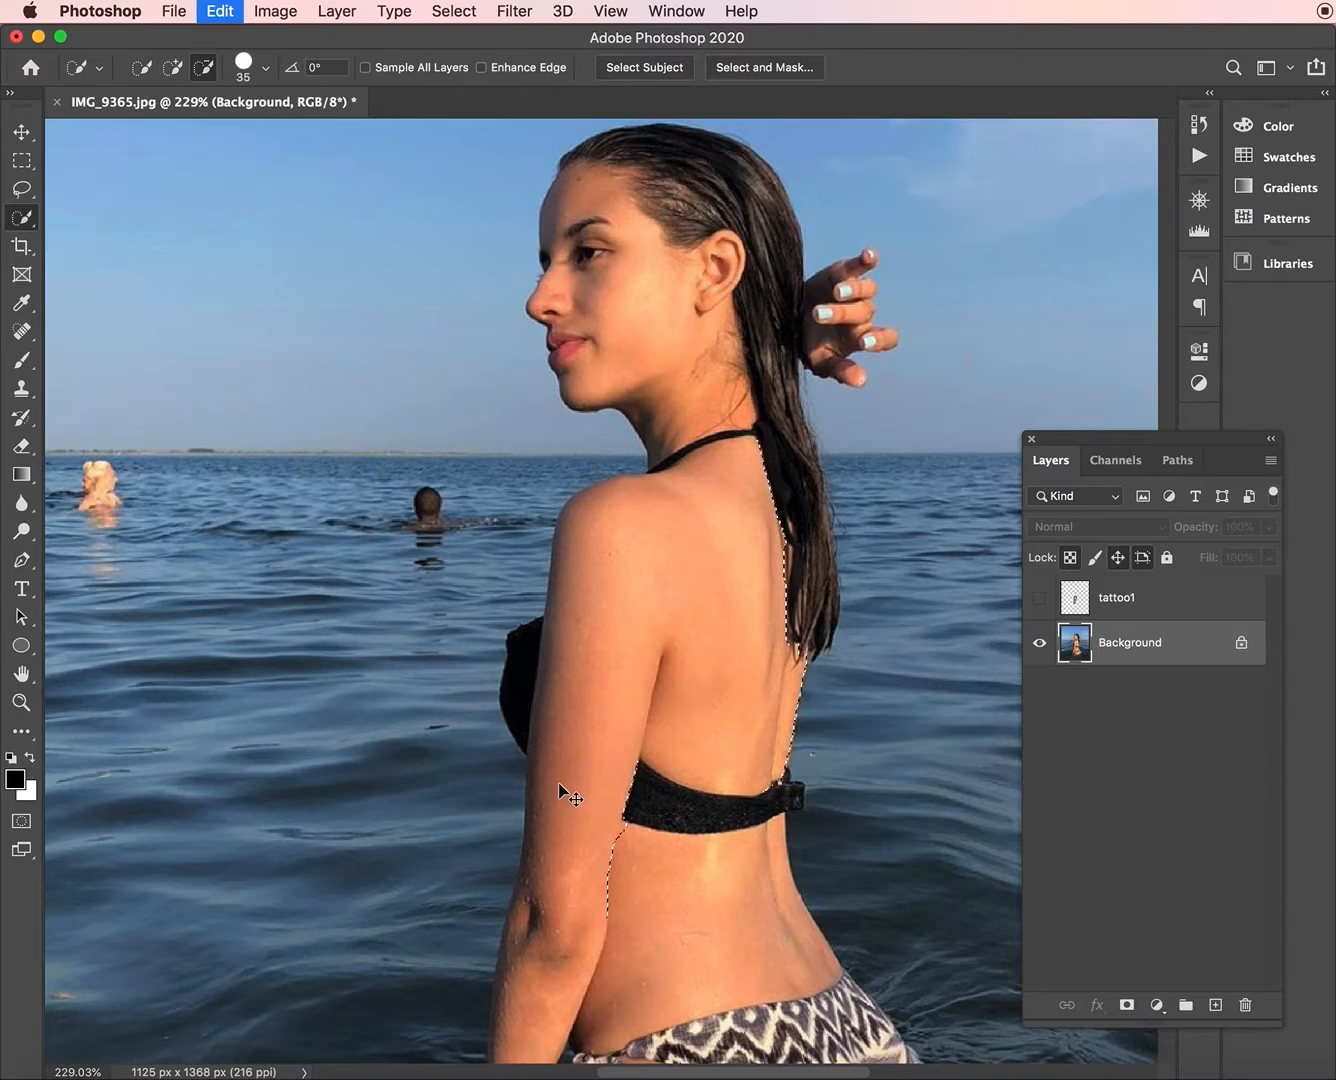
left_click_drag(553, 849, 555, 785)
mouse_move(482, 681)
left_mouse_down()
mouse_move(517, 613)
mouse_move(482, 740)
left_mouse_up()
mouse_move(665, 452)
left_mouse_down()
mouse_move(755, 441)
mouse_move(701, 573)
left_mouse_up()
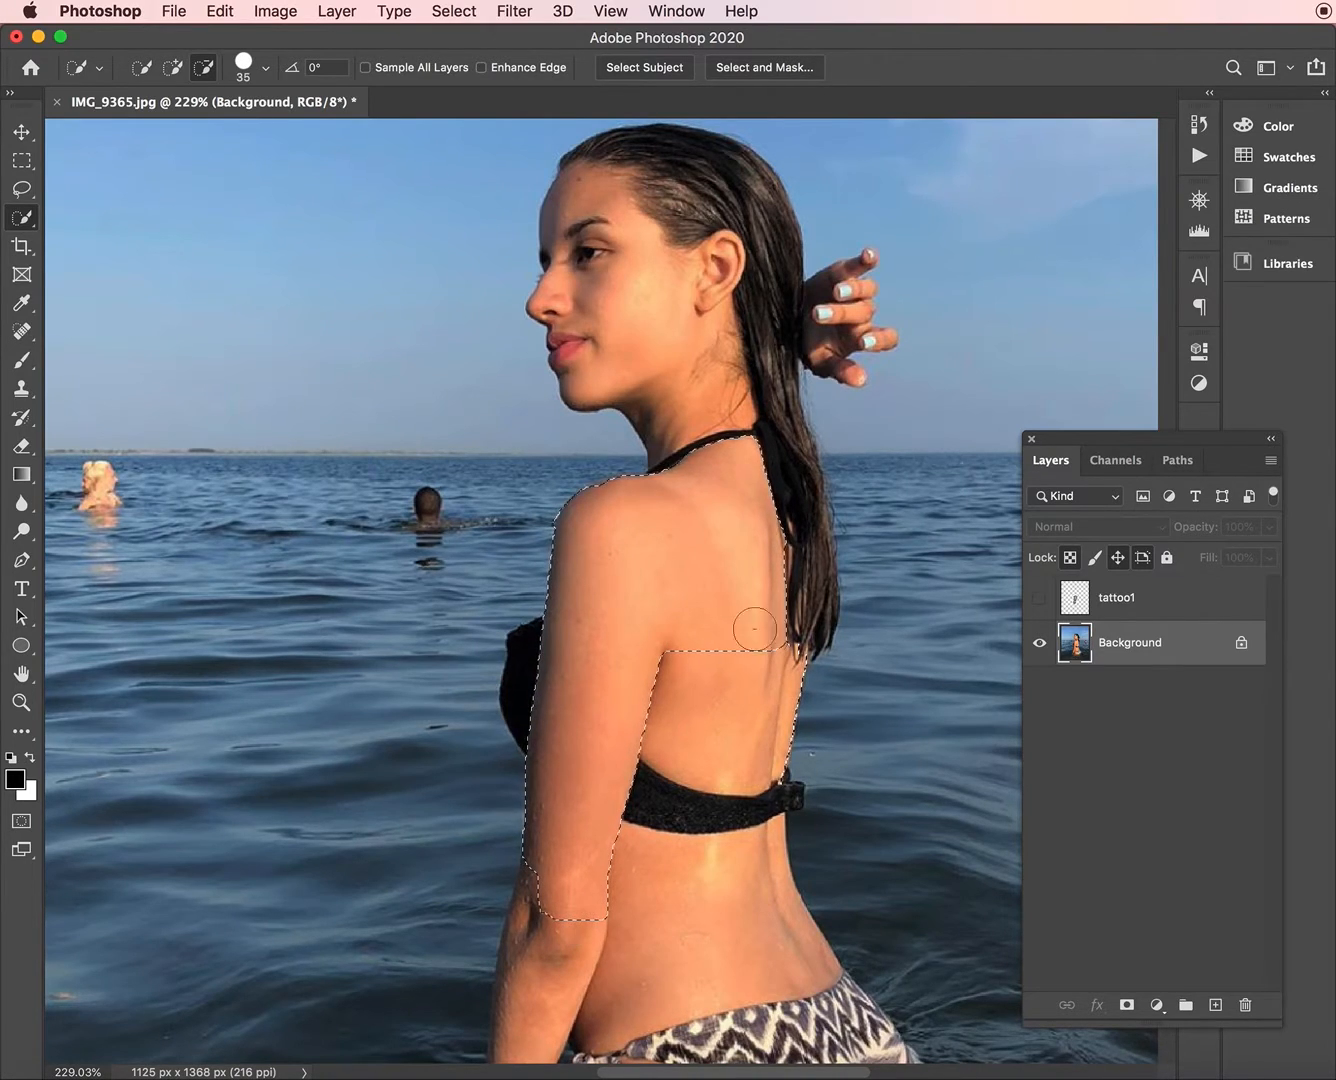
Show the tattoo1 layer and delete its artwork outside the arm by inverting the selection, then deselect.
left_click(1118, 599)
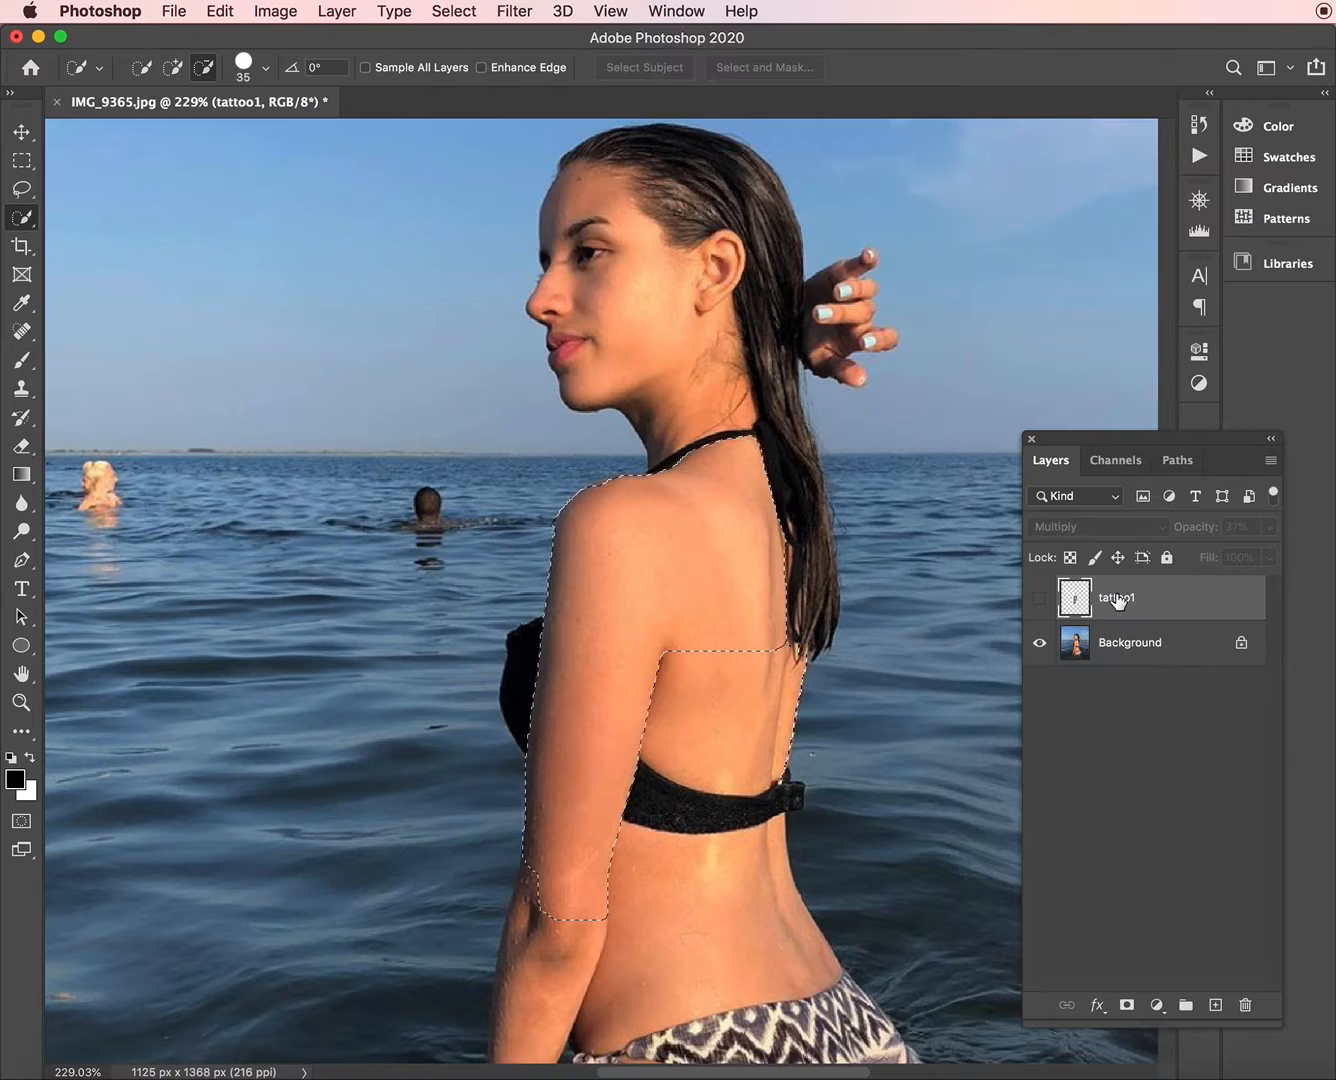
left_click(1039, 600)
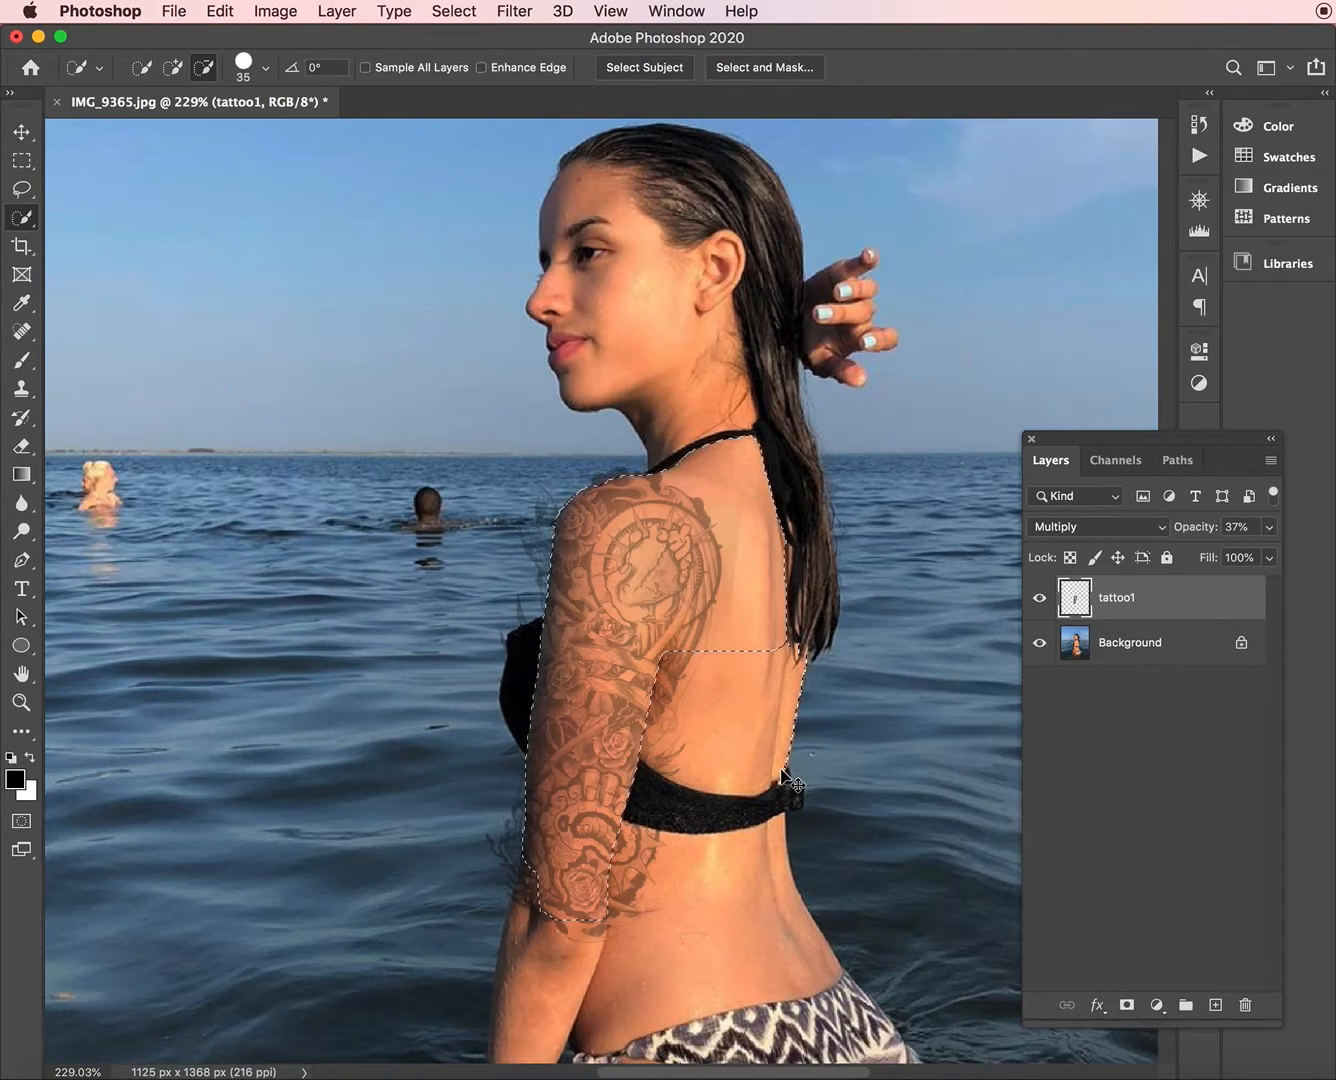
left_click(464, 13)
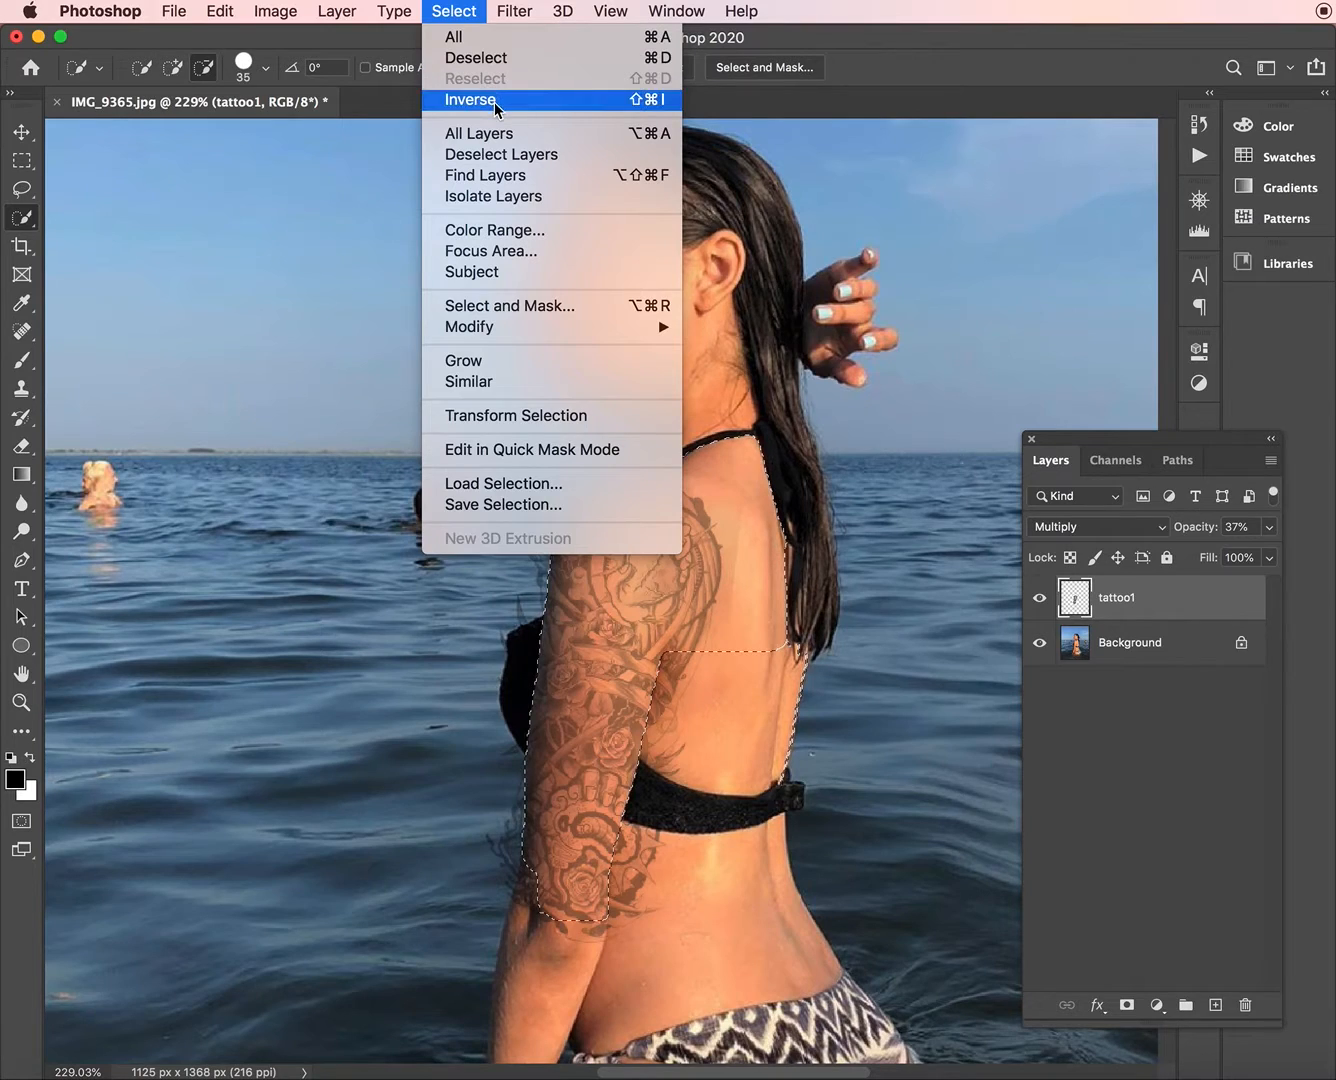
left_click(975, 690)
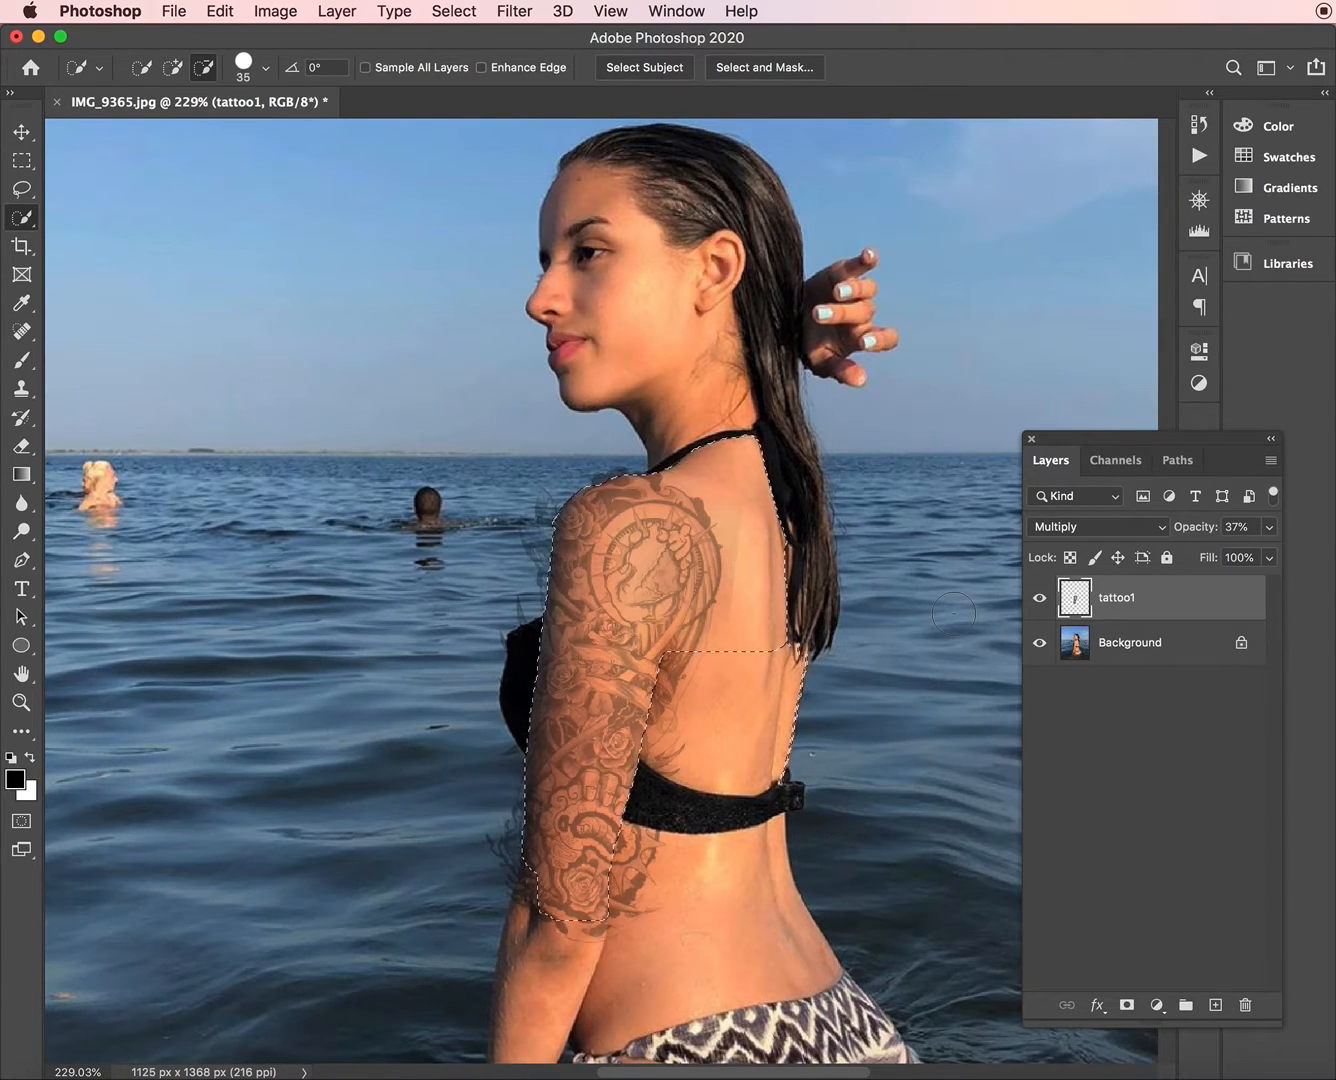
key("Delete")
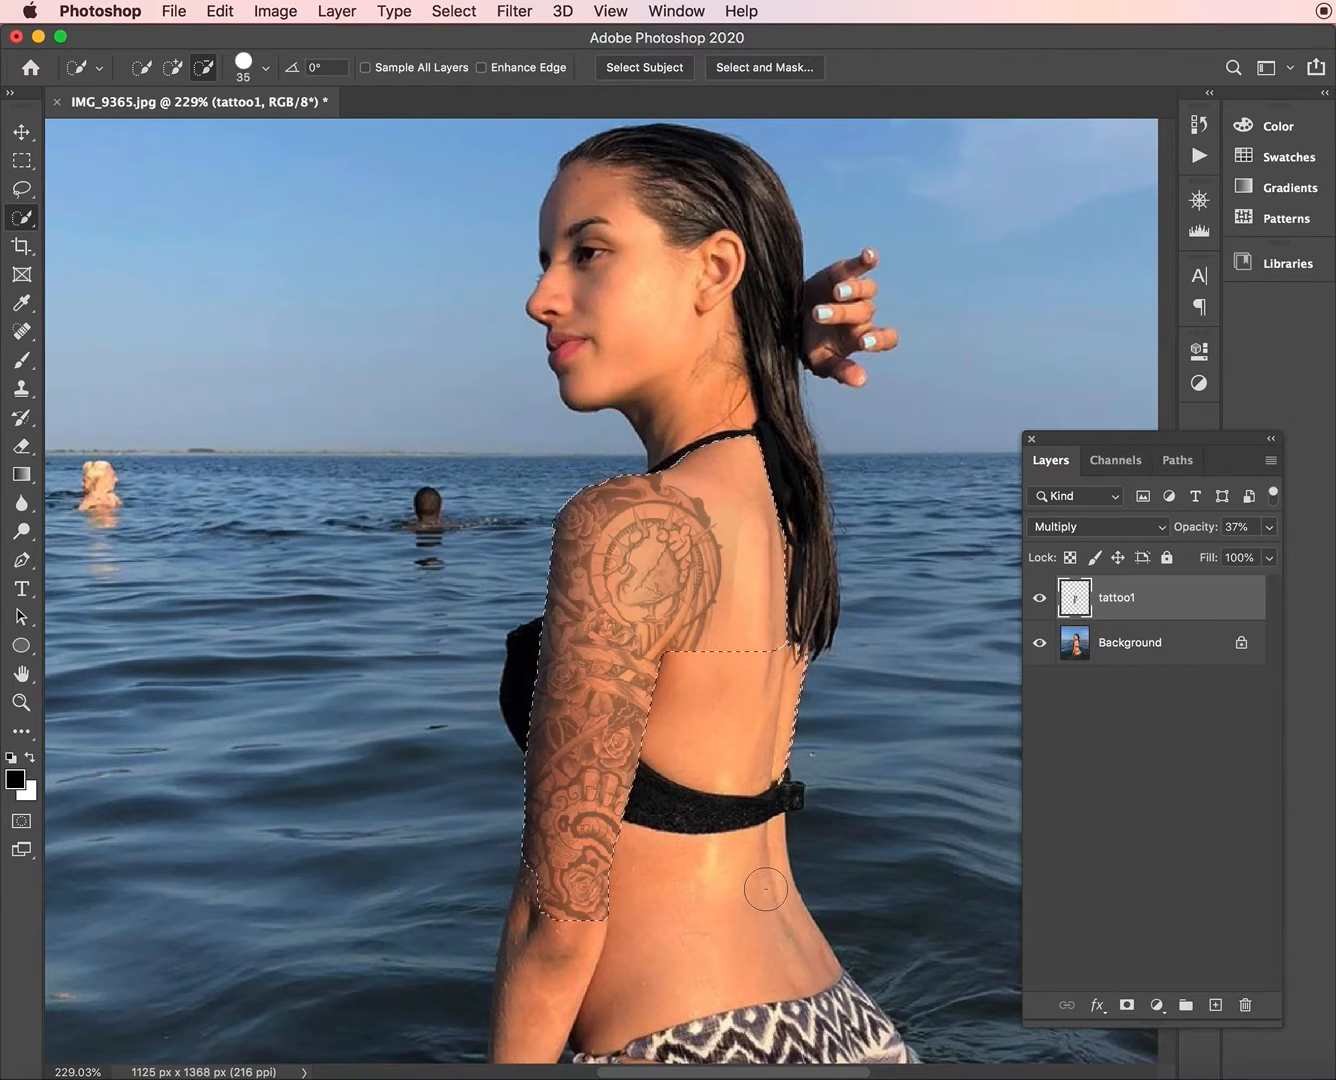
key("l")
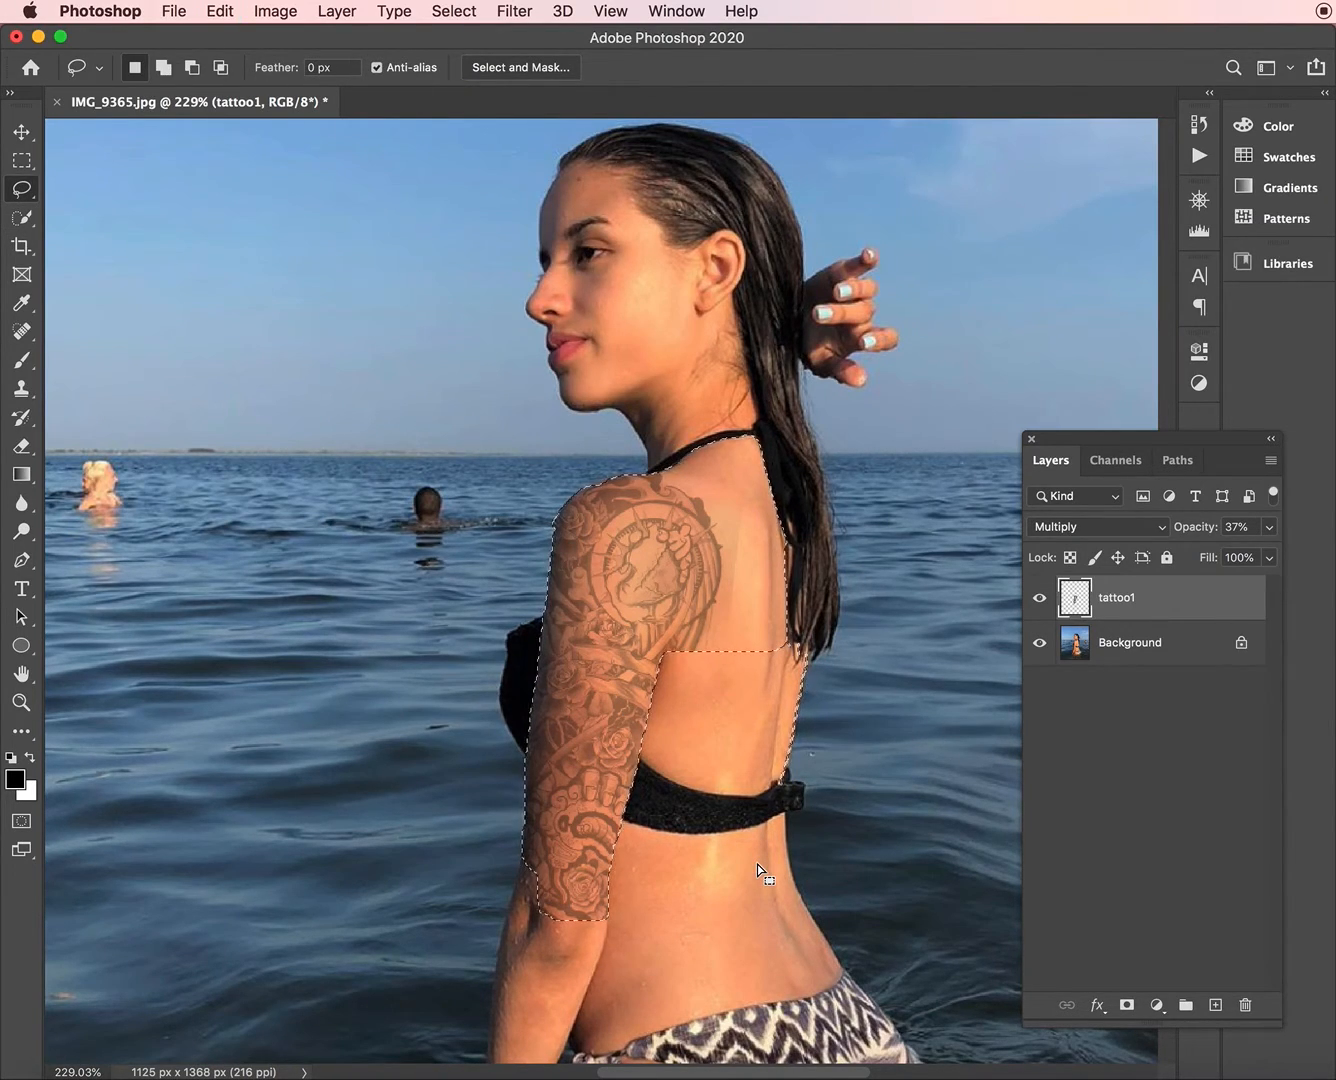
left_click(454, 12)
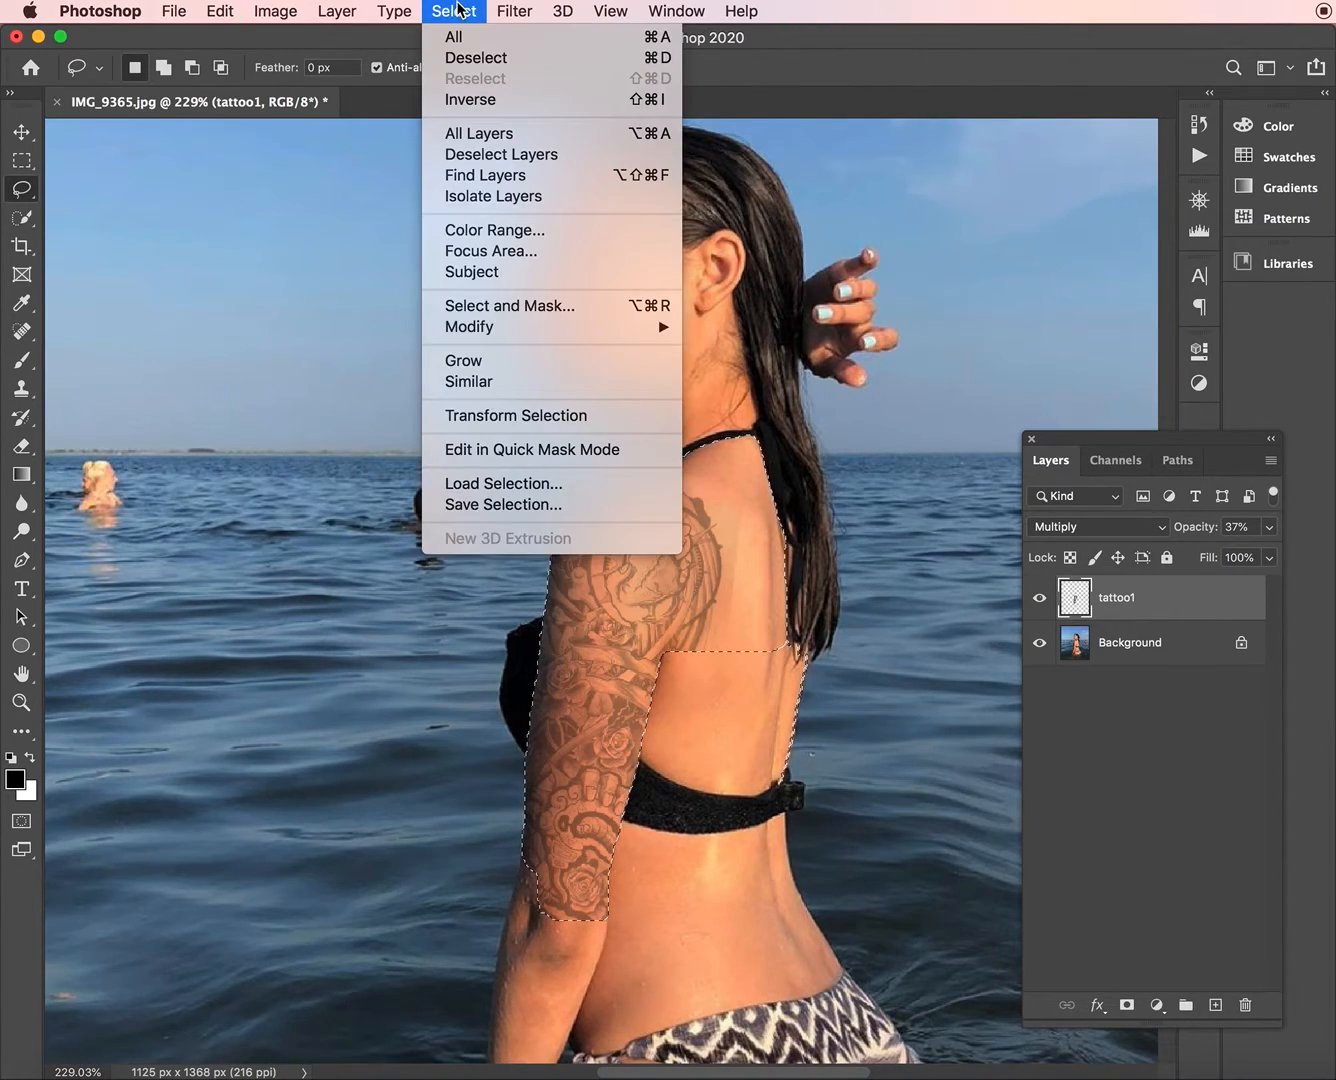
left_click(480, 59)
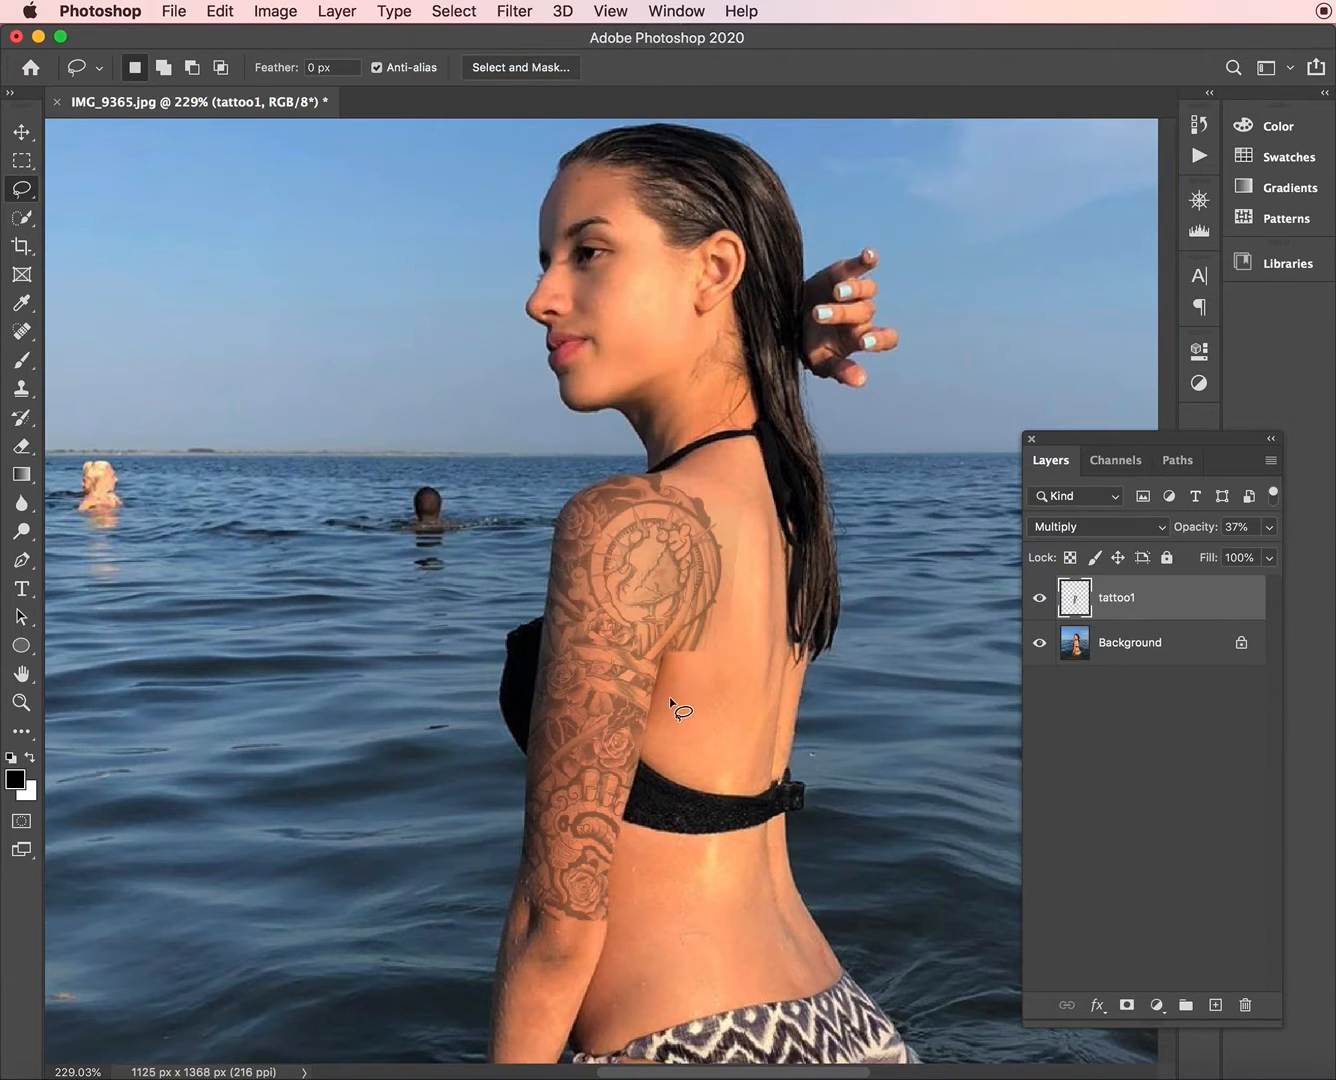
Lasso the hard tattoo edge on the shoulder blade, feather the selection by 5 pixels, and delete that area.
scroll(671, 703, "down", 5)
scroll(672, 703, "up", 3)
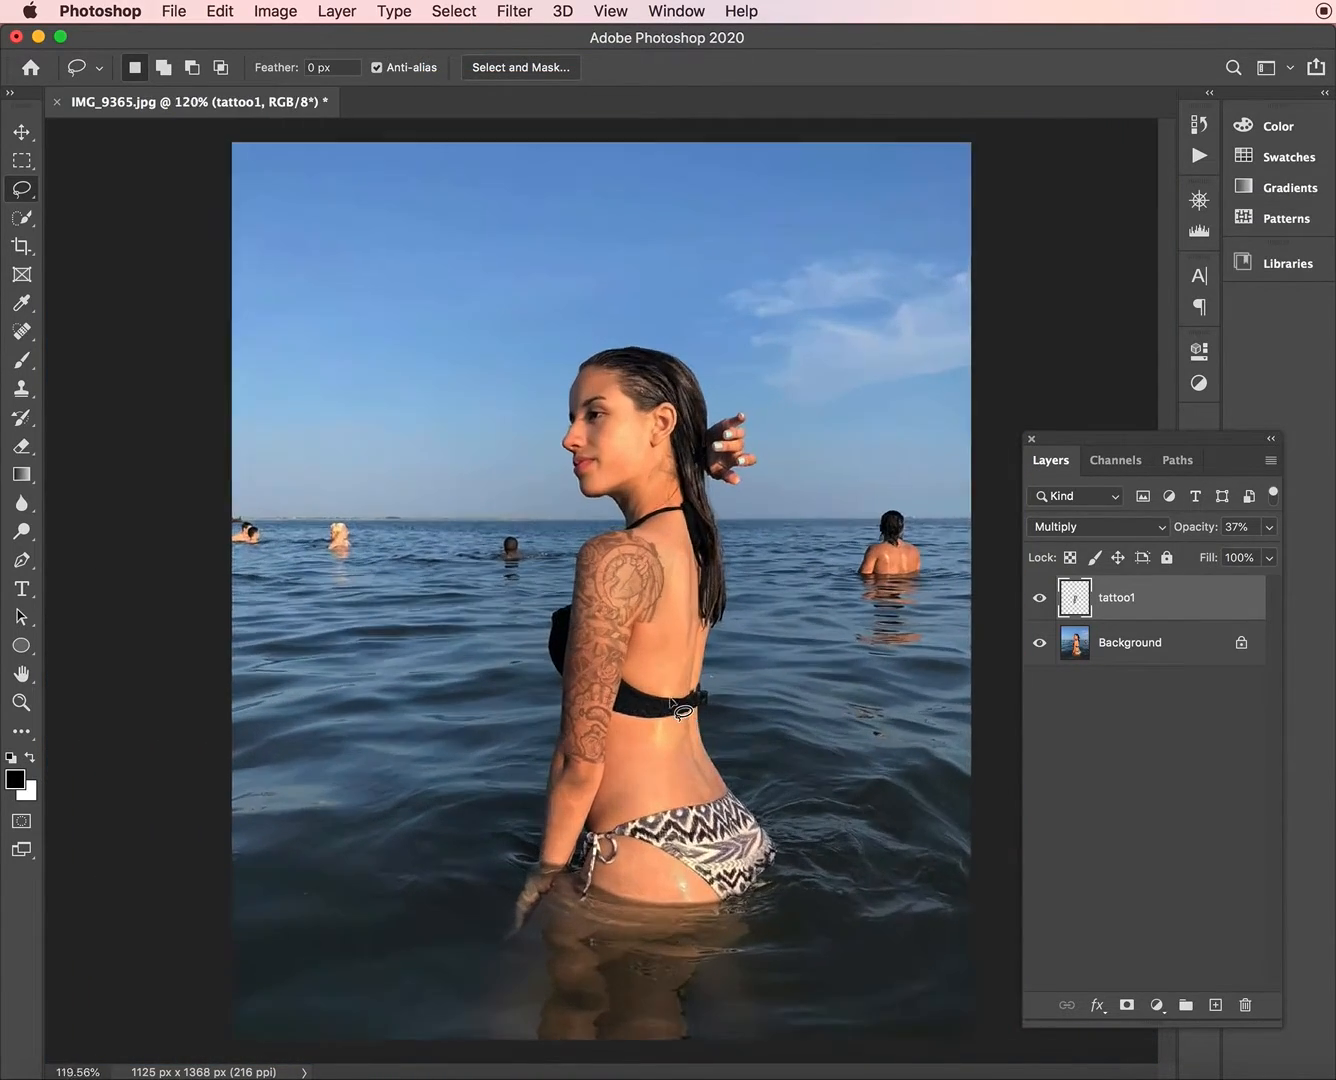
scroll(672, 701, "up", 3)
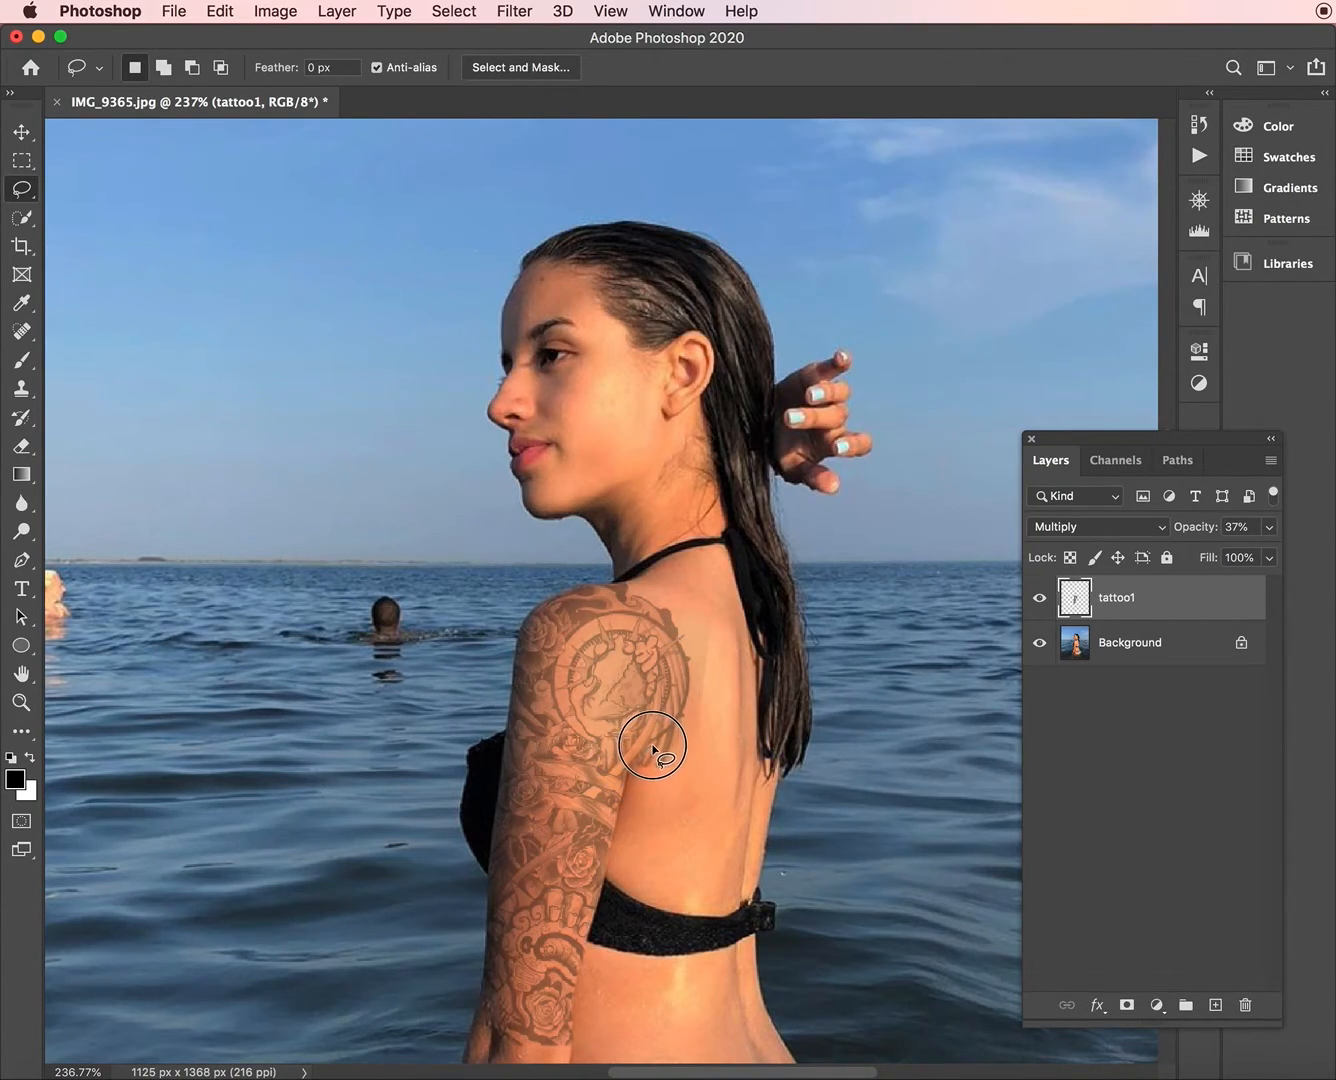
mouse_move(693, 679)
left_mouse_down()
mouse_move(681, 631)
mouse_move(632, 594)
mouse_move(638, 568)
mouse_move(717, 586)
mouse_move(732, 674)
mouse_move(704, 786)
mouse_move(648, 806)
left_mouse_up()
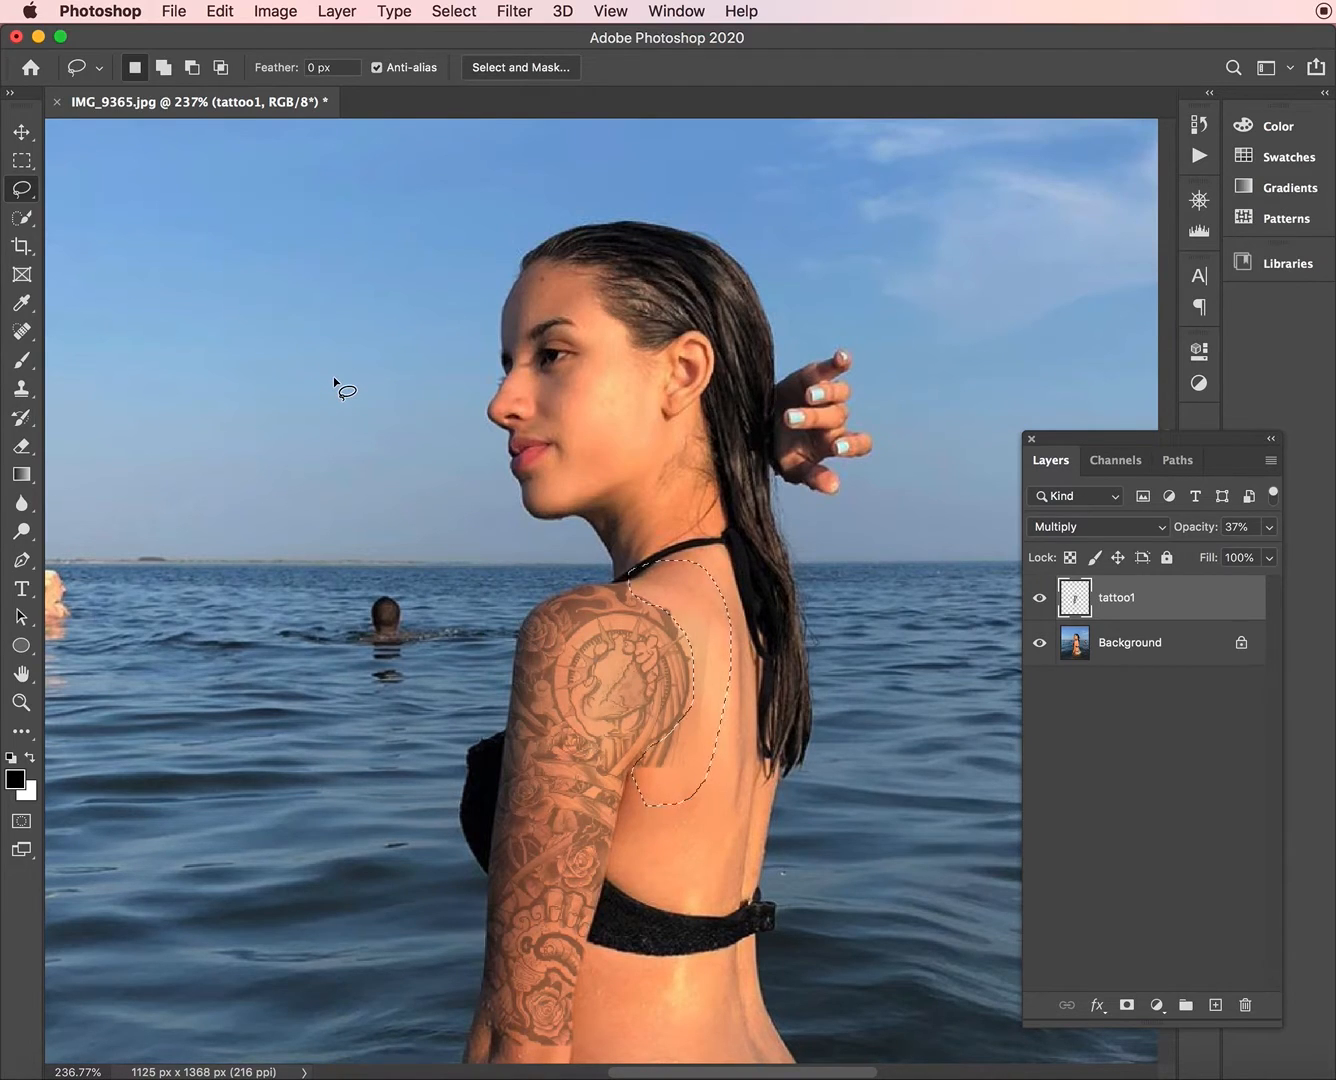
left_click(446, 8)
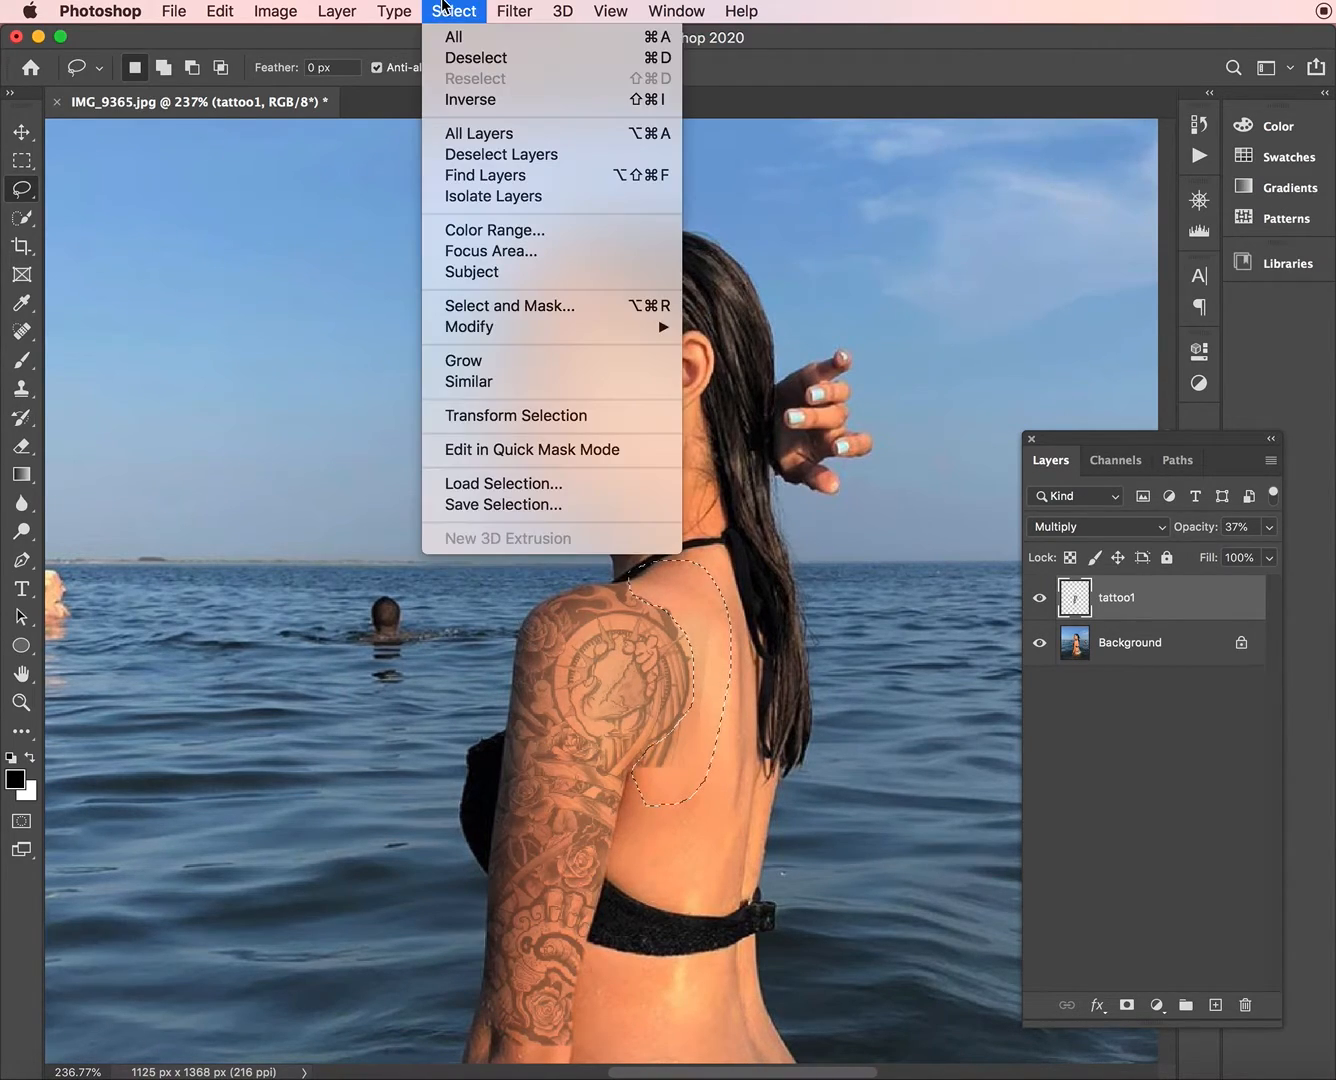
mouse_move(608, 335)
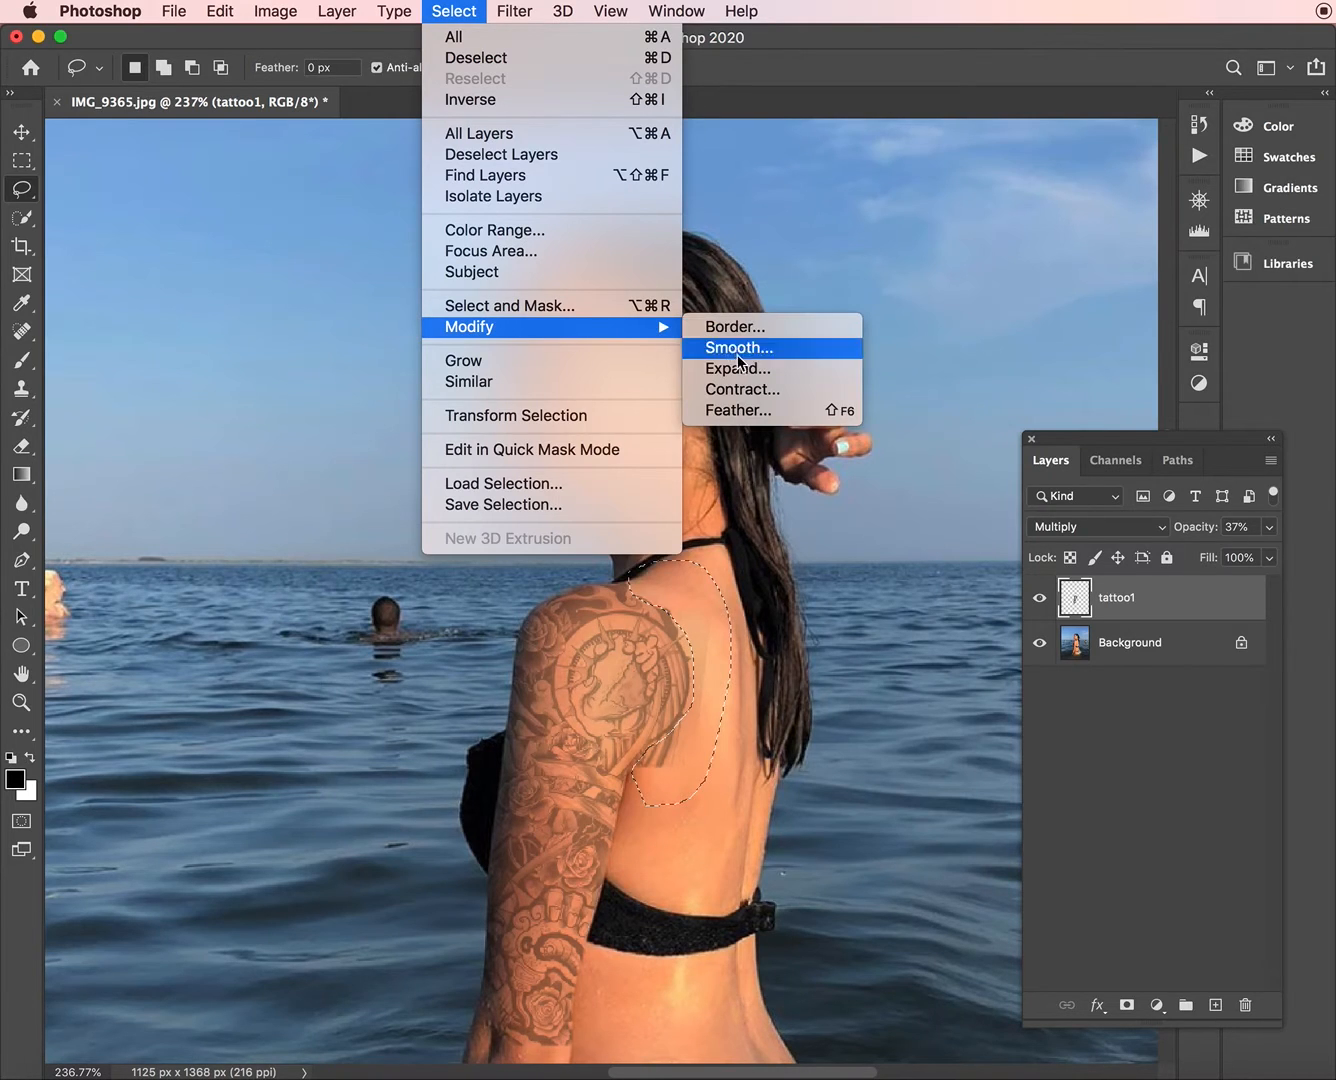
left_click(766, 418)
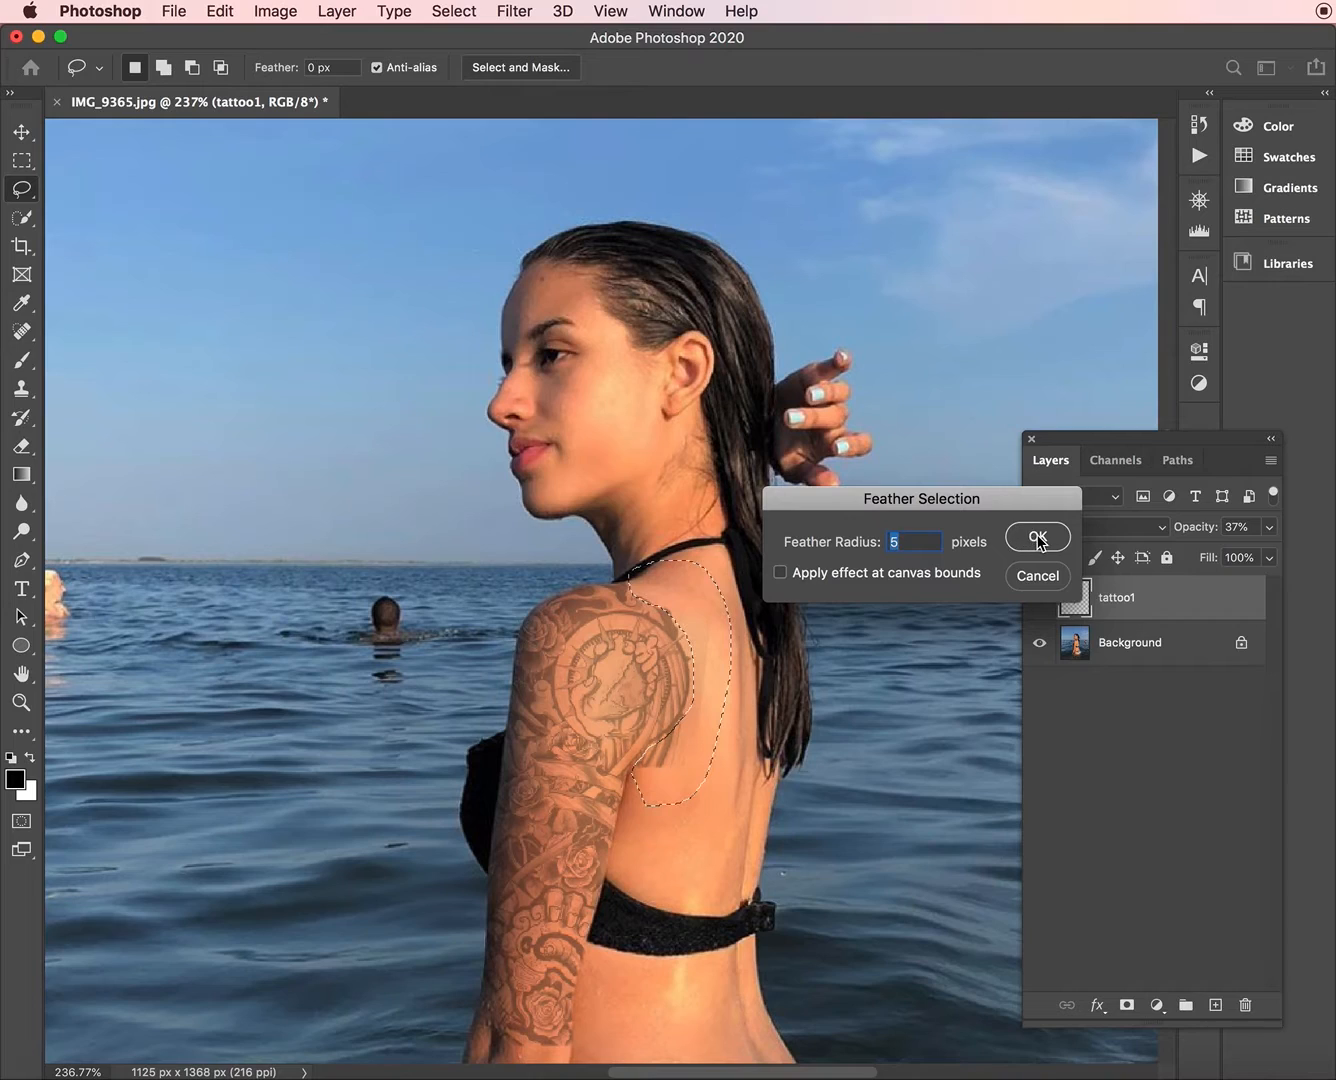
left_click(1037, 538)
key("Delete")
key("super+d")
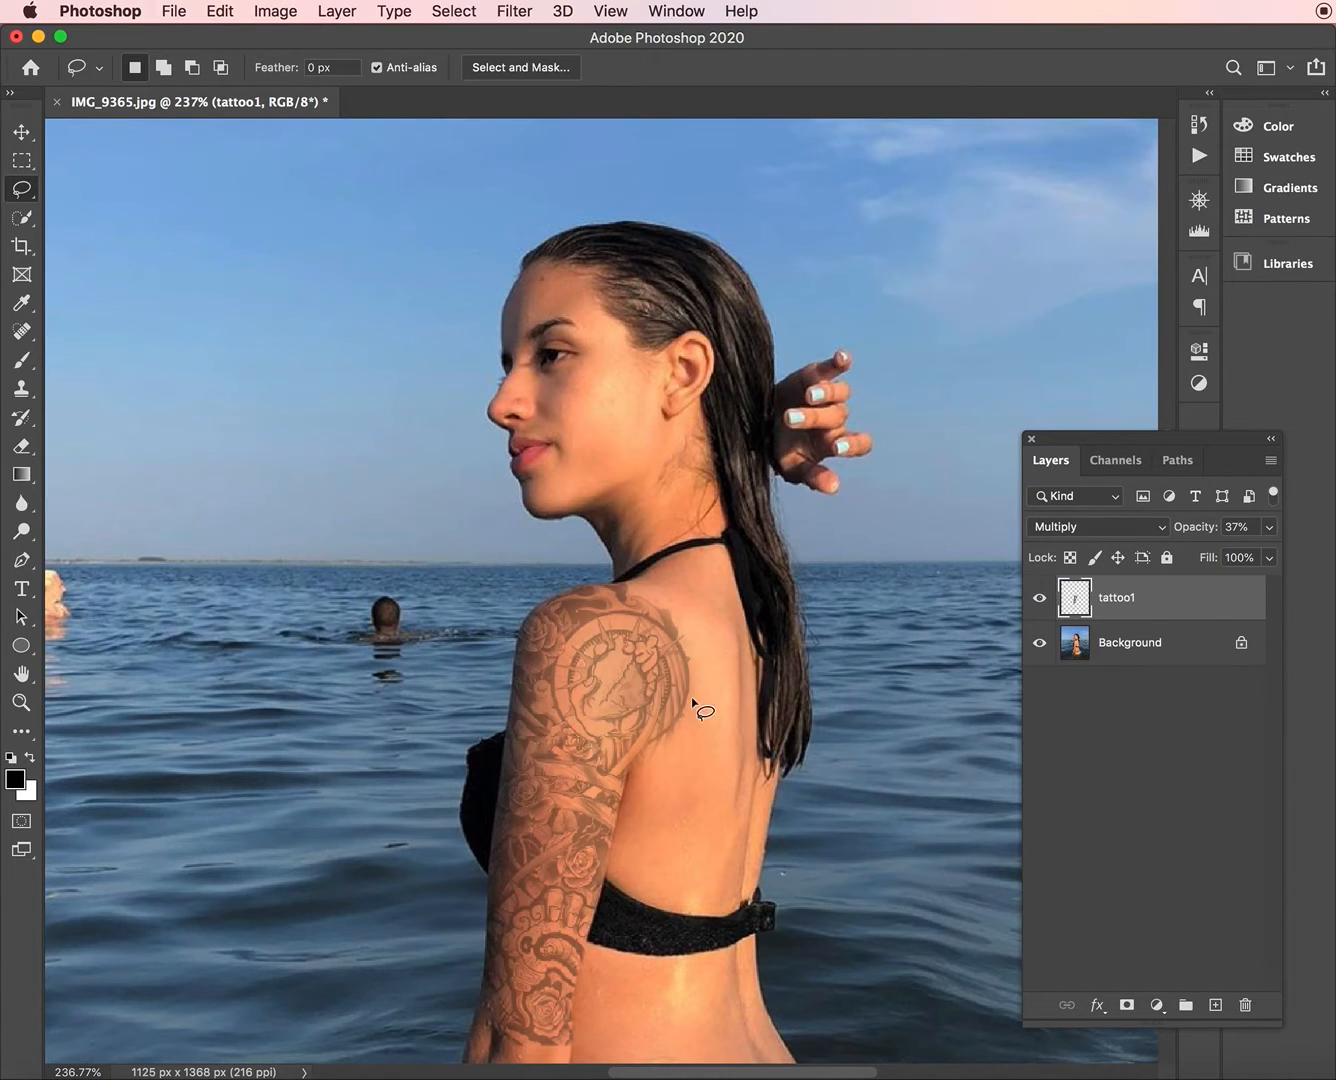
scroll(685, 740, "up", 6)
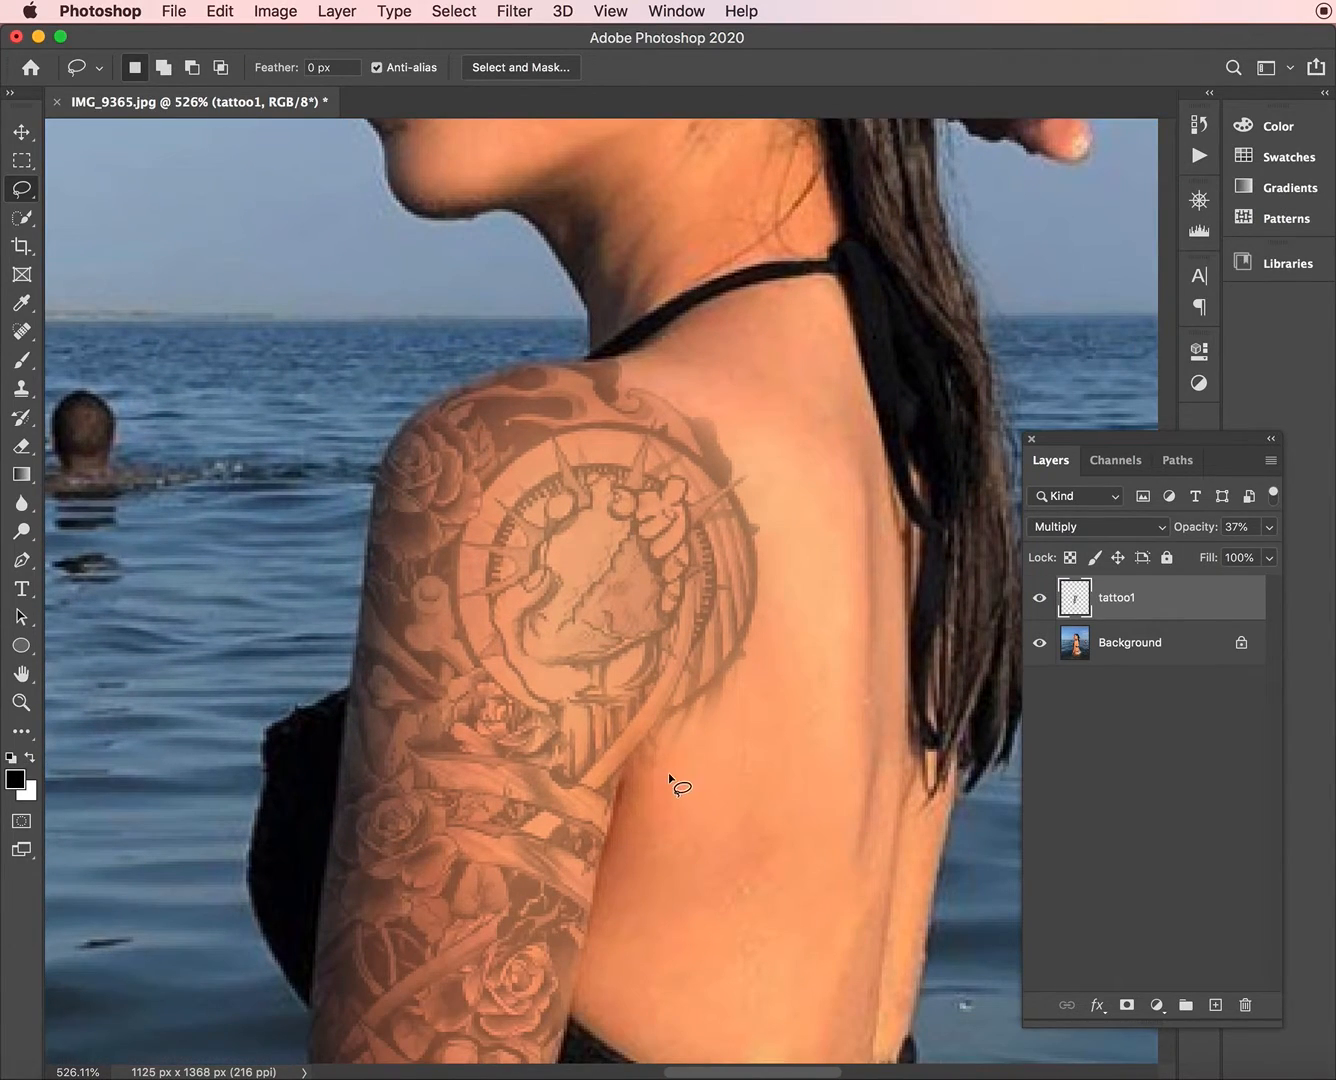
mouse_move(669, 775)
left_mouse_down()
mouse_move(682, 720)
mouse_move(754, 657)
mouse_move(762, 700)
mouse_move(686, 853)
left_mouse_up()
left_click(901, 823)
scroll(901, 823, "down", 8)
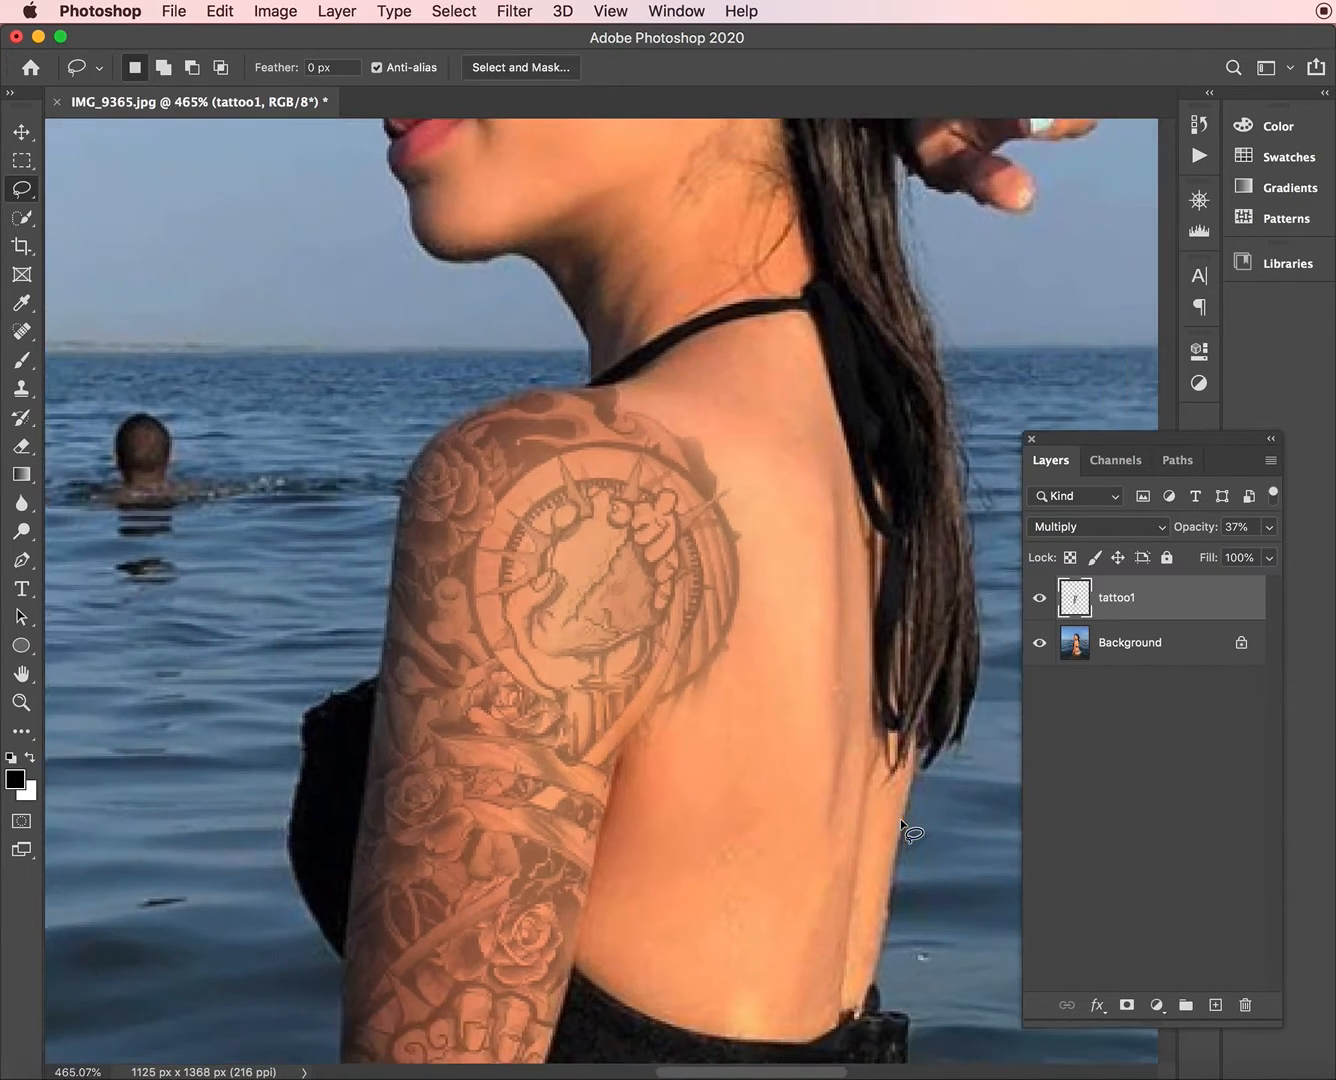
scroll(901, 823, "down", 5)
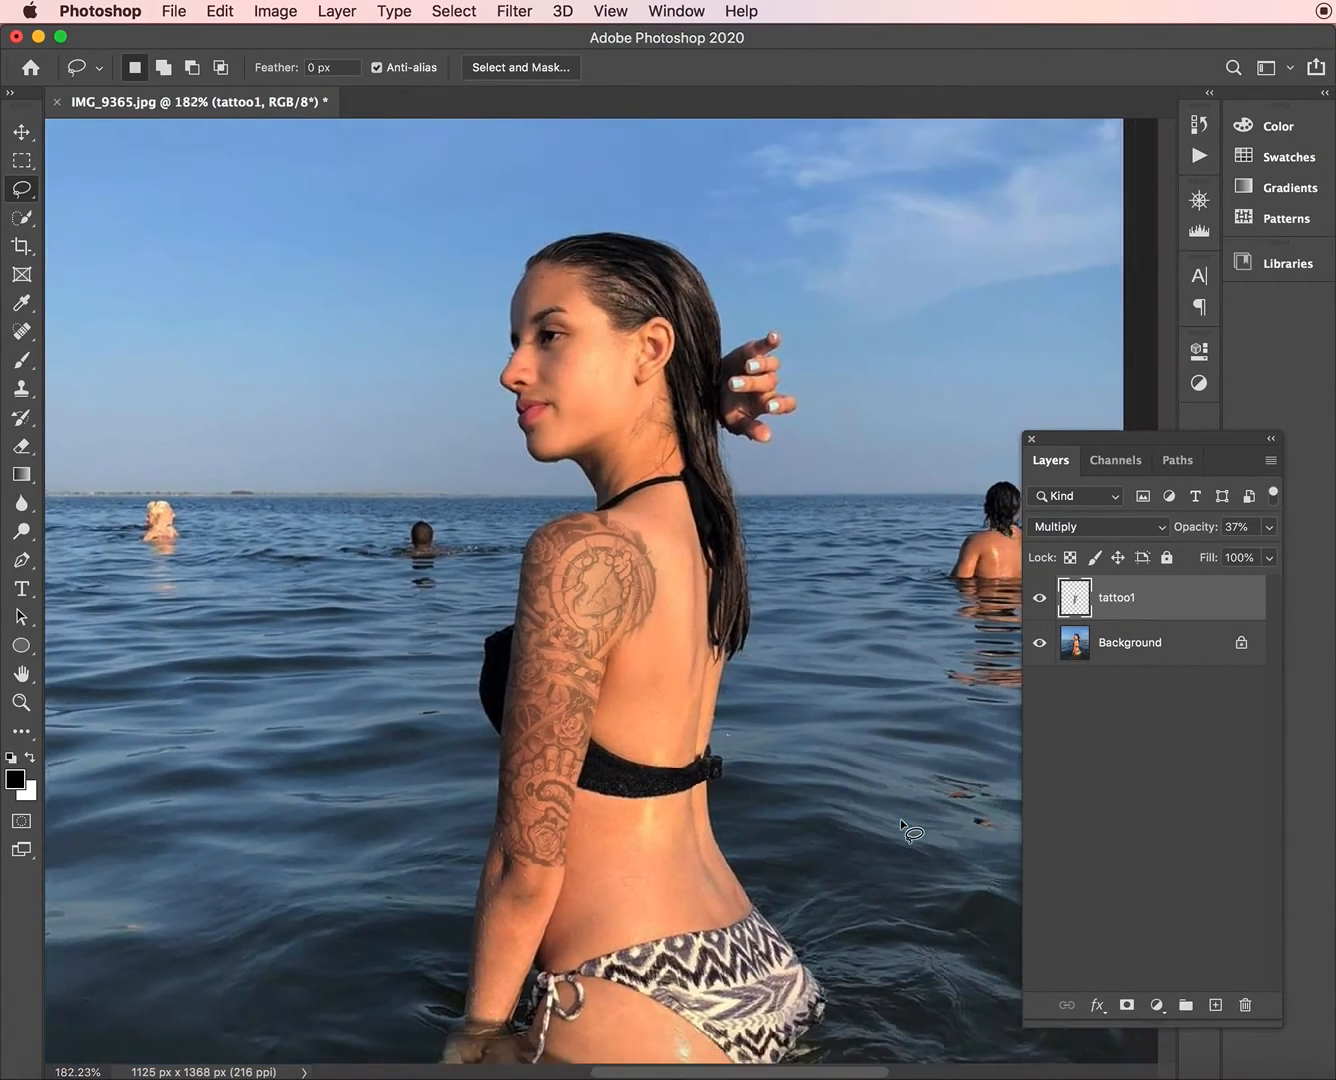
Raise the tattoo1 layer's opacity to 42%.
scroll(901, 823, "down", 2)
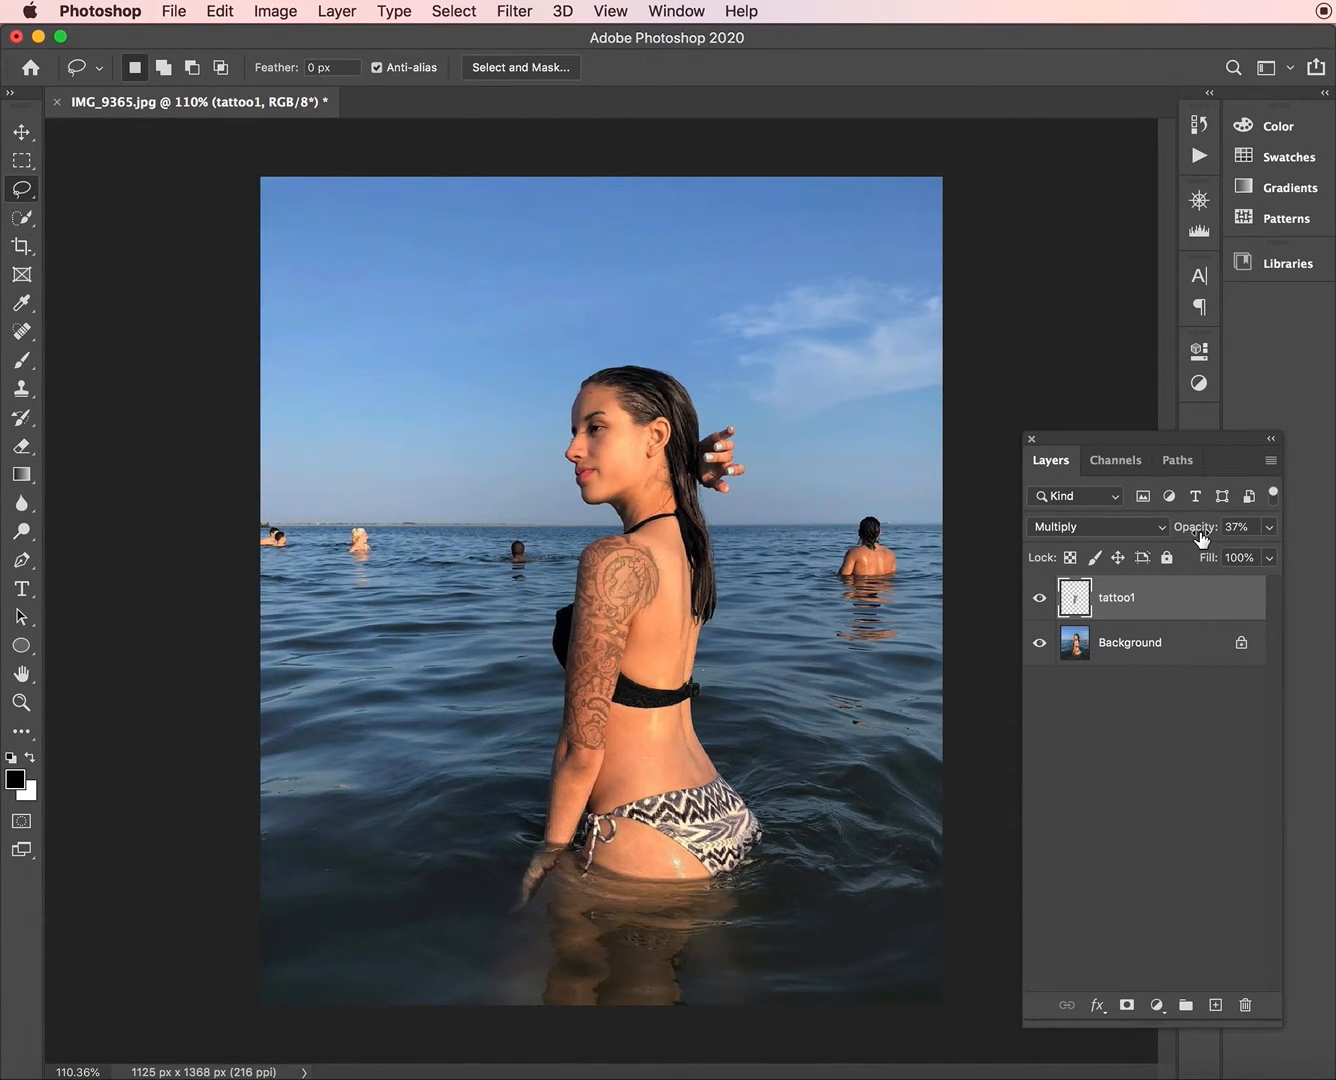
left_click_drag(1198, 536, 1202, 536)
left_click(1203, 537)
scroll(779, 643, "down", 2)
scroll(779, 643, "down", 2)
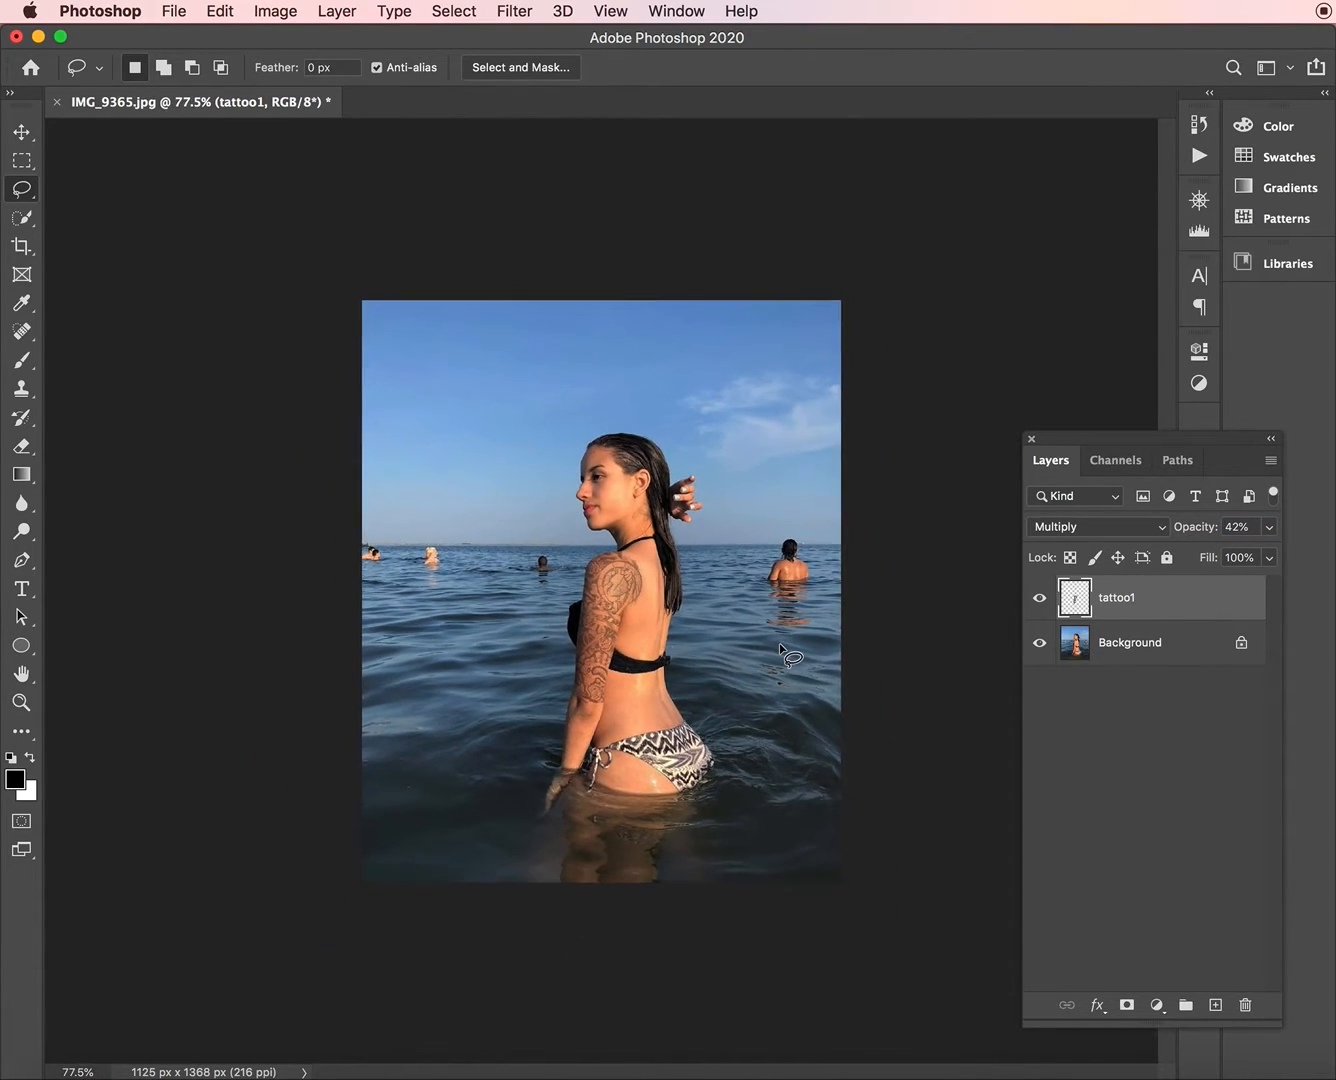
Lasso the hard lower tattoo edge at the elbow, feather the selection by 5 pixels, delete that area and deselect.
scroll(778, 643, "up", 9)
scroll(779, 643, "up", 3)
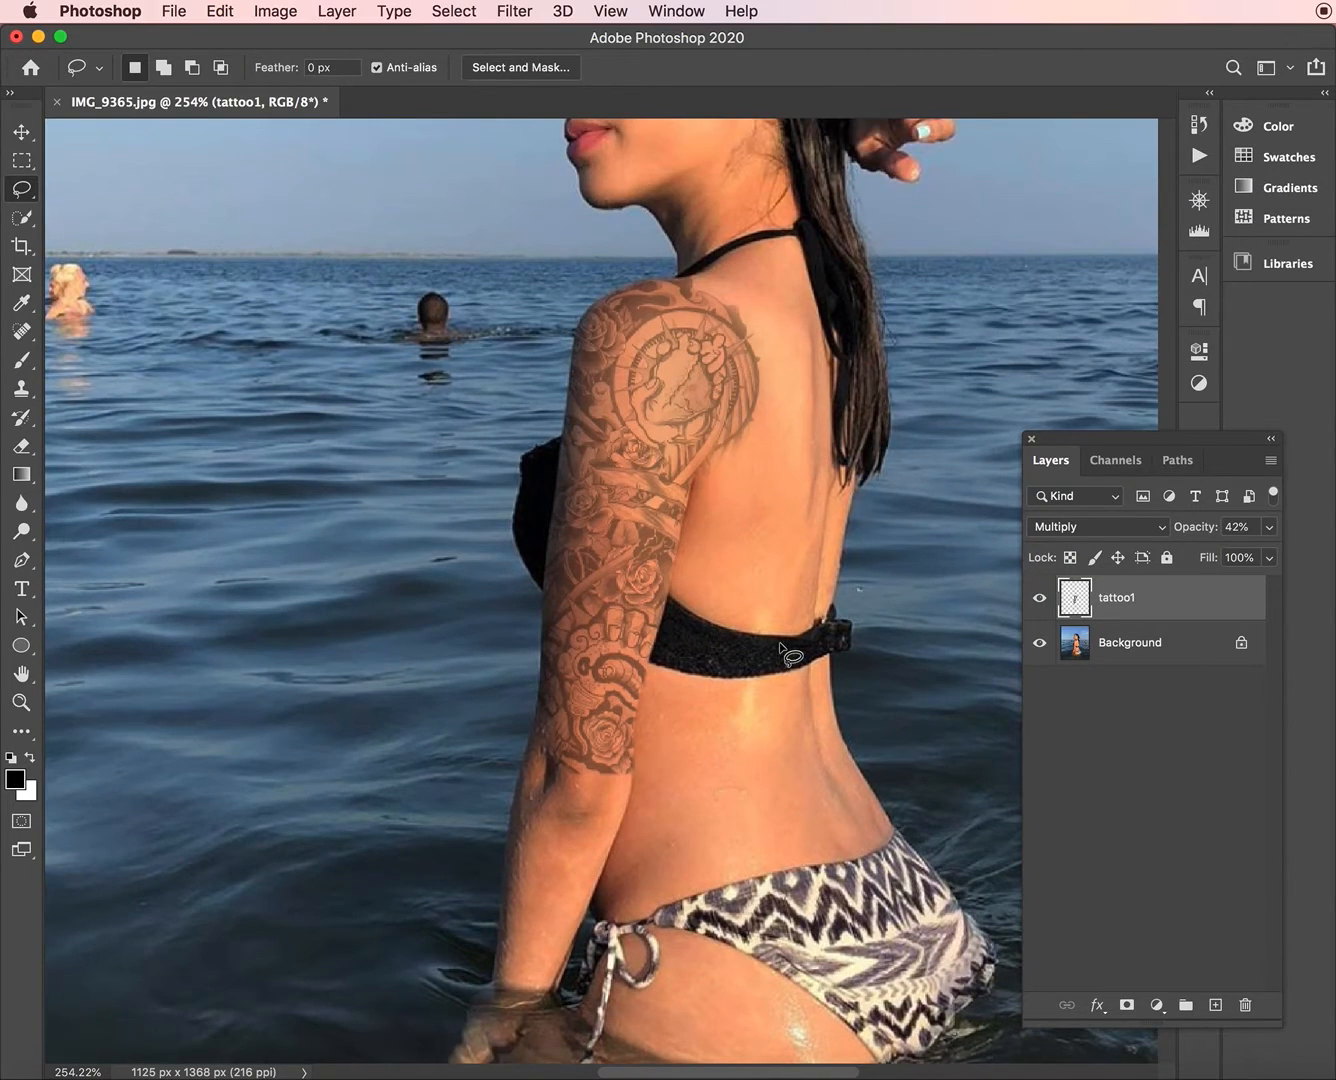
scroll(781, 645, "up", 6)
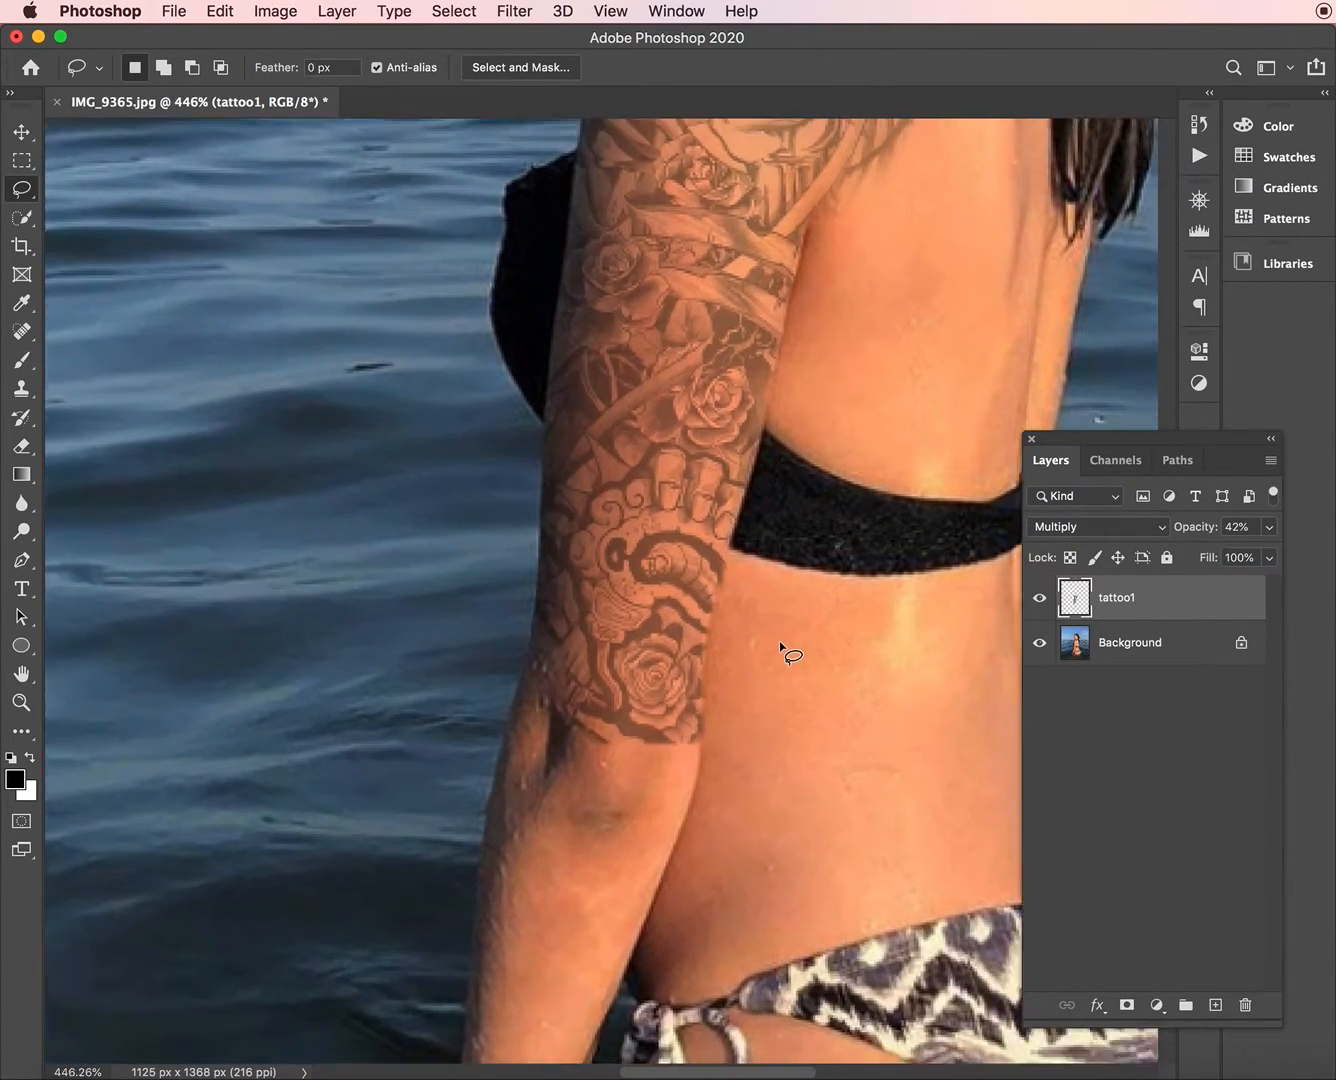
scroll(741, 737, "up", 6)
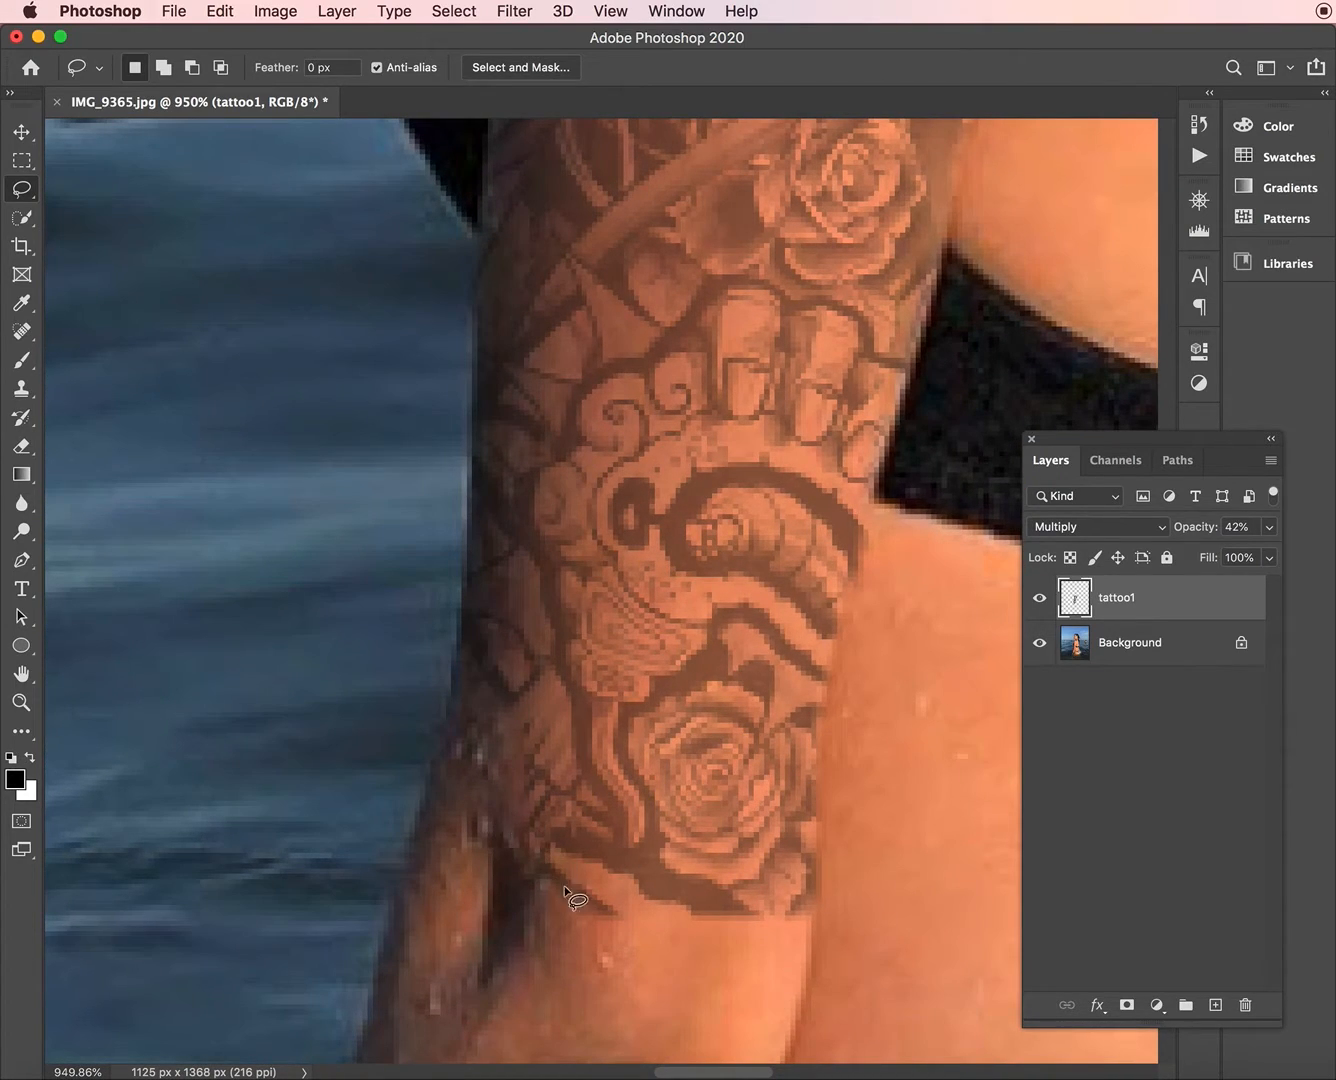
mouse_move(823, 858)
left_mouse_down()
mouse_move(765, 917)
mouse_move(636, 848)
mouse_move(544, 844)
mouse_move(523, 782)
mouse_move(442, 741)
mouse_move(852, 802)
left_mouse_up()
key("shift")
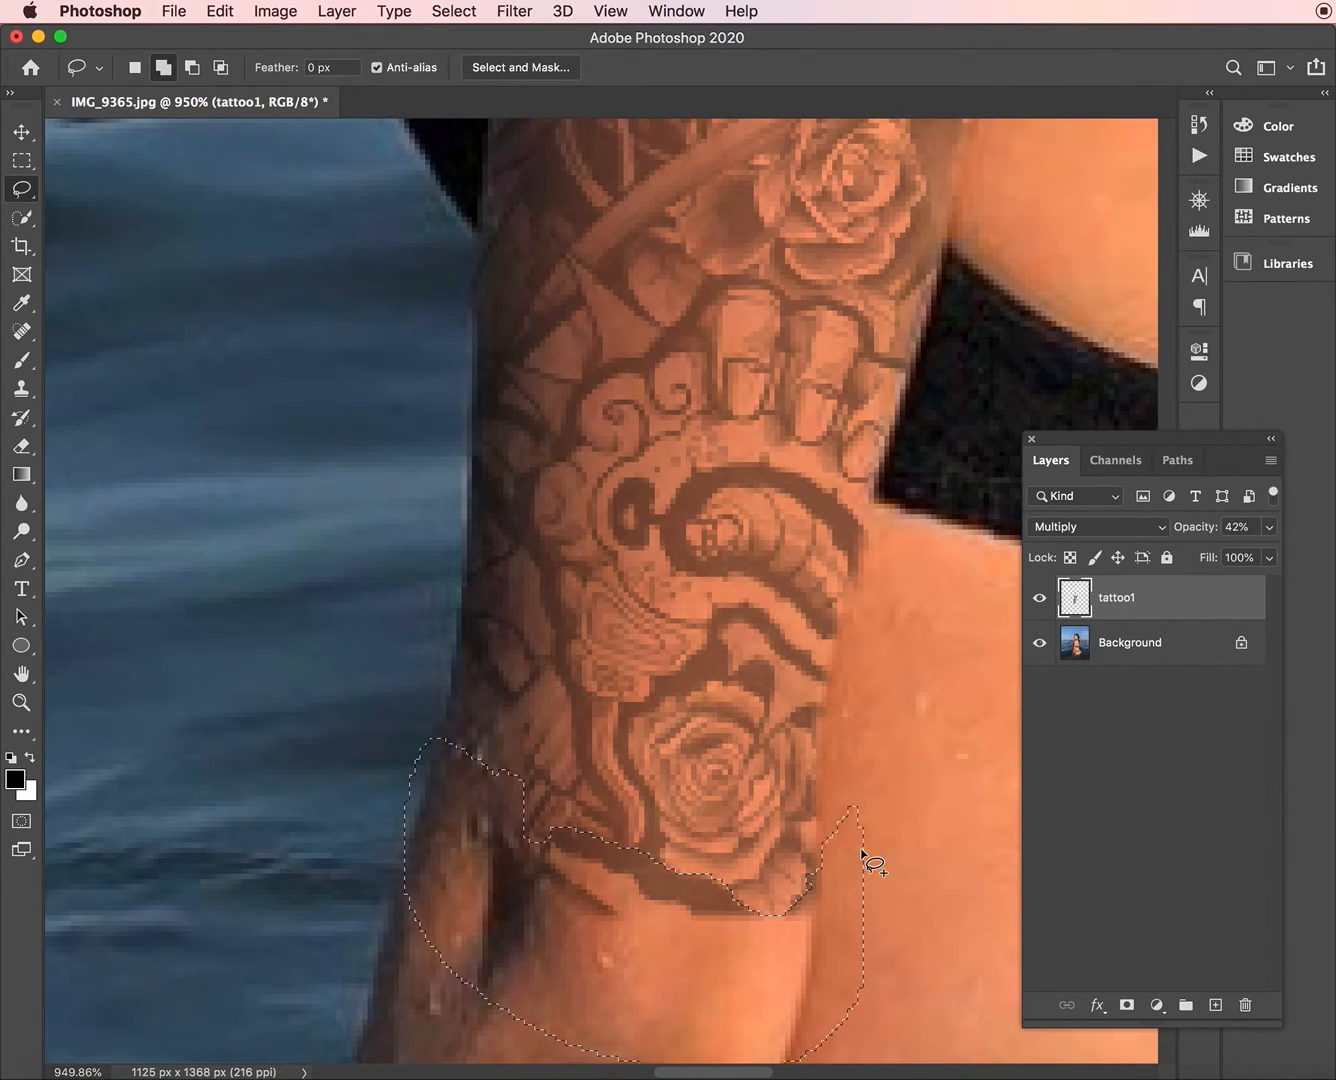
key("shift+F6")
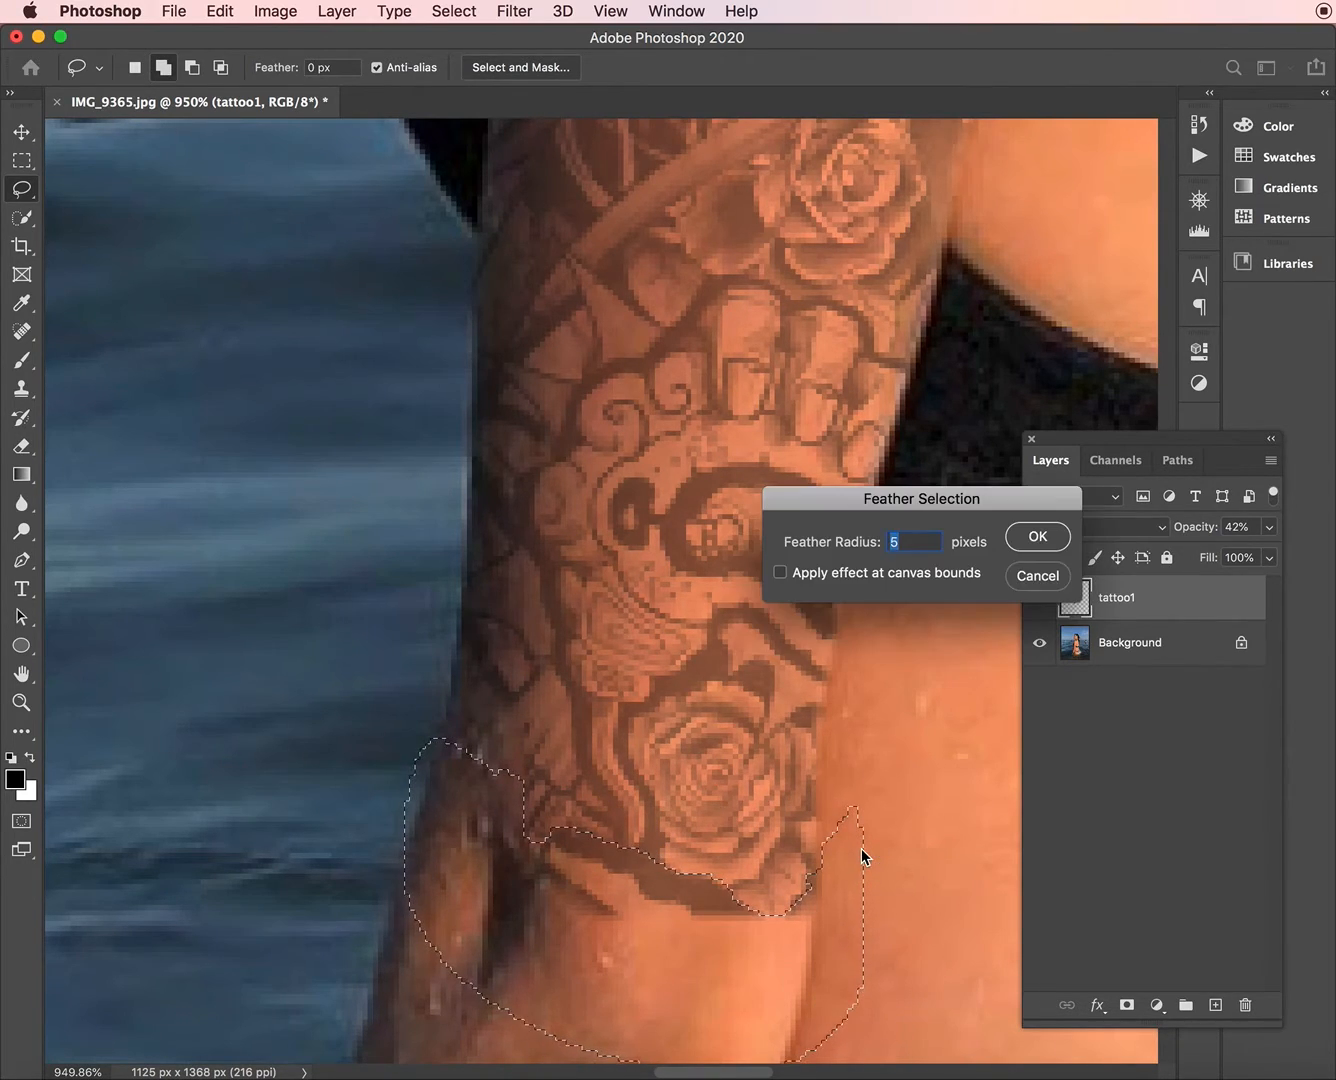
left_click(1043, 539)
scroll(872, 880, "down", 2)
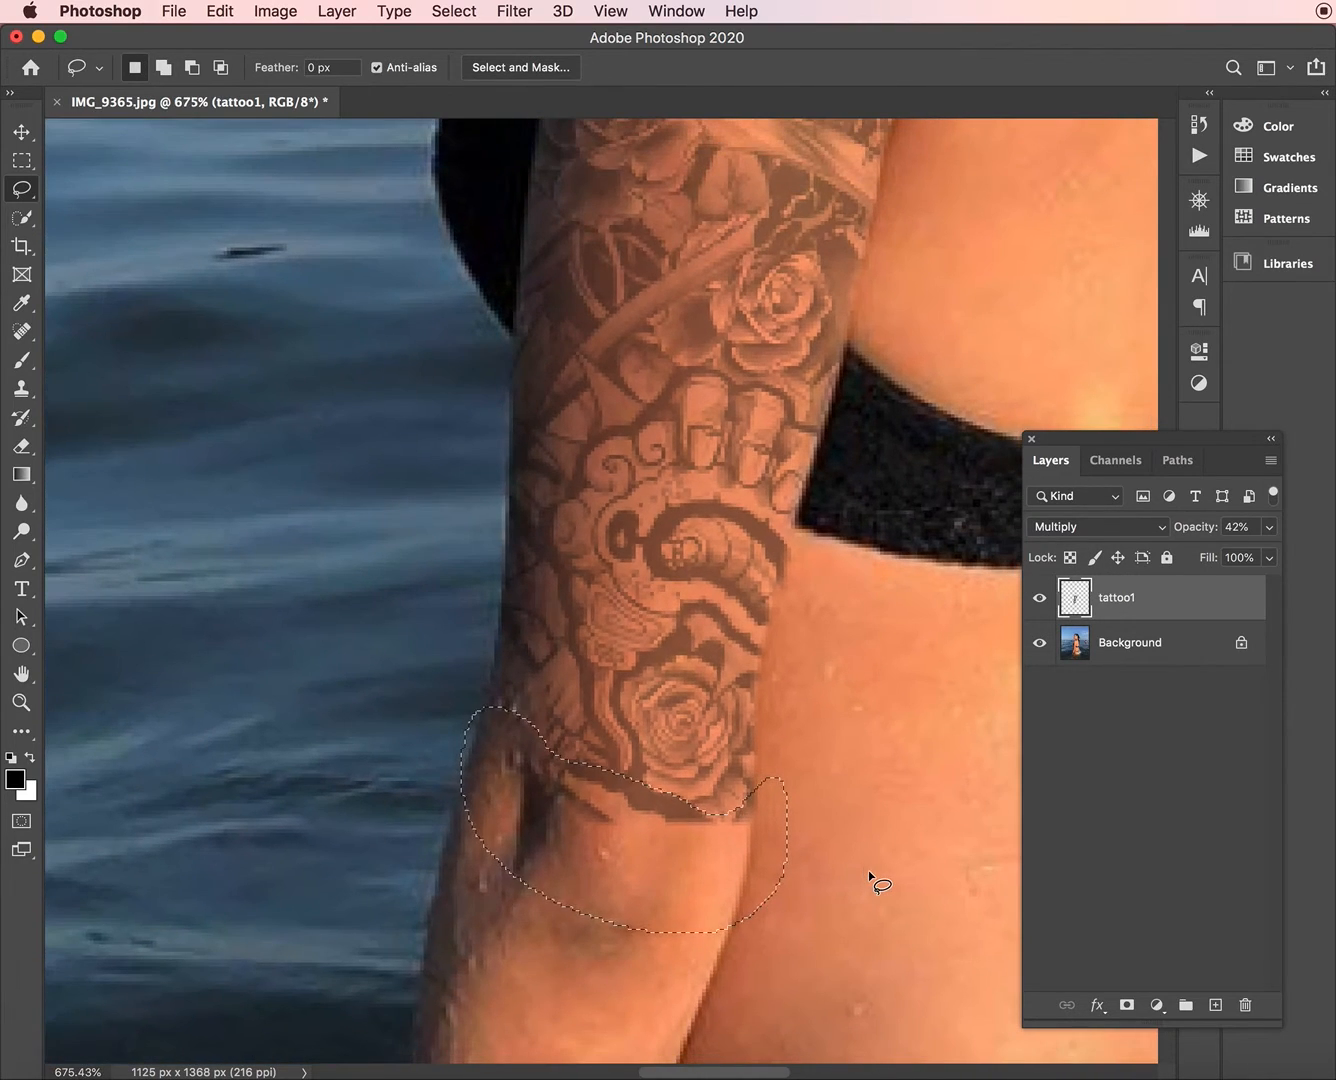
key("Delete")
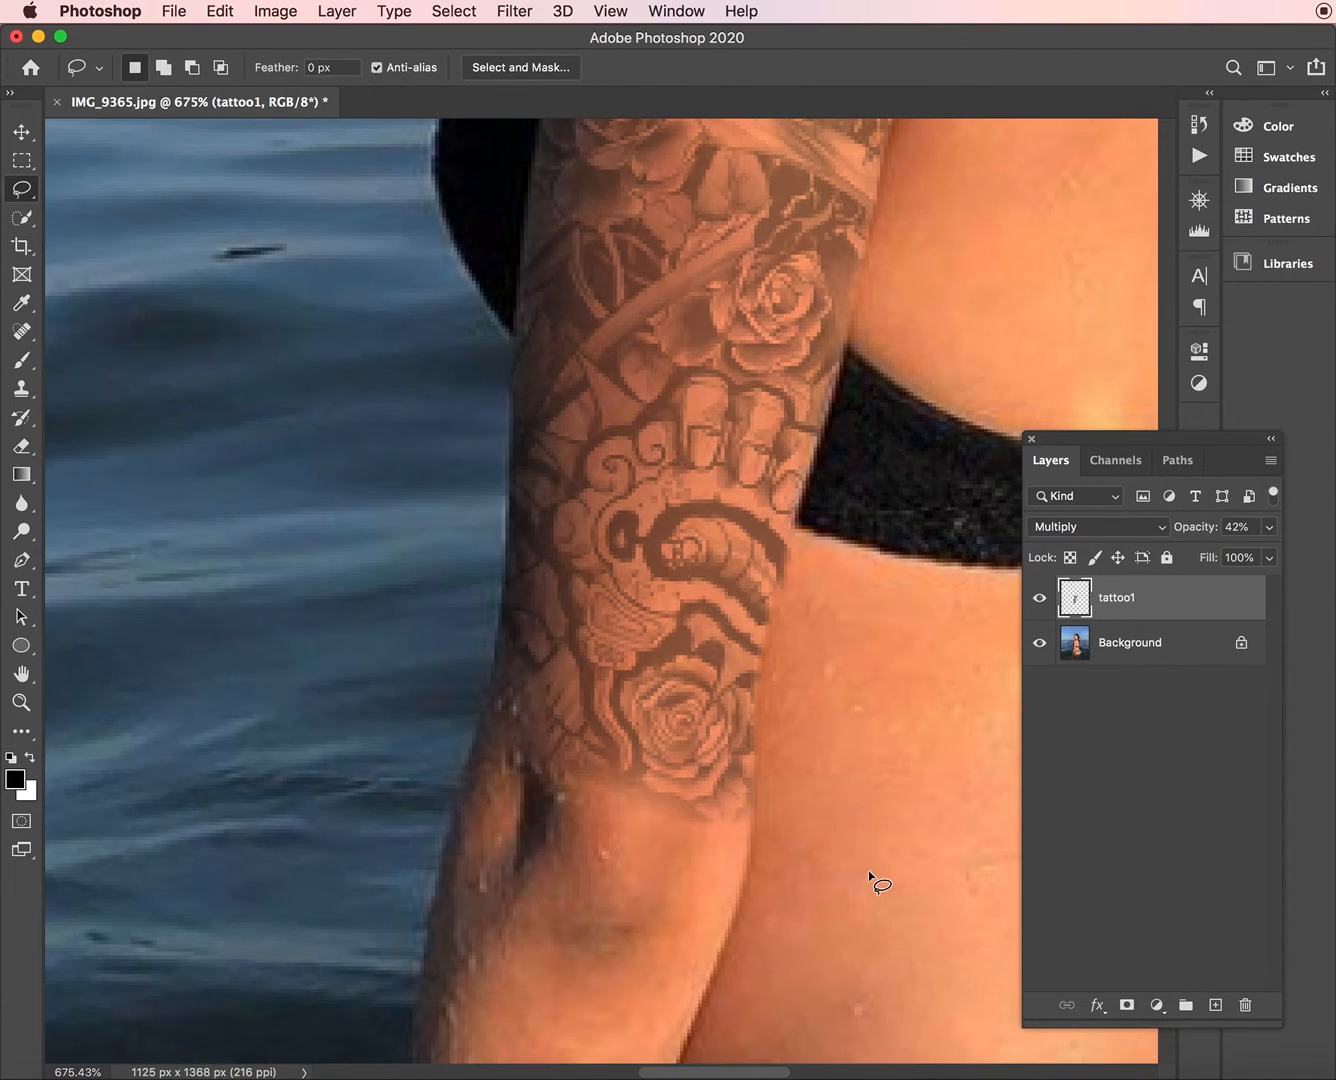
key("super+d")
Compare the photo with and without the tattoo by toggling the tattoo1 layer's visibility, checking the blend at different magnifications.
scroll(872, 880, "down", 1)
scroll(870, 880, "down", 6)
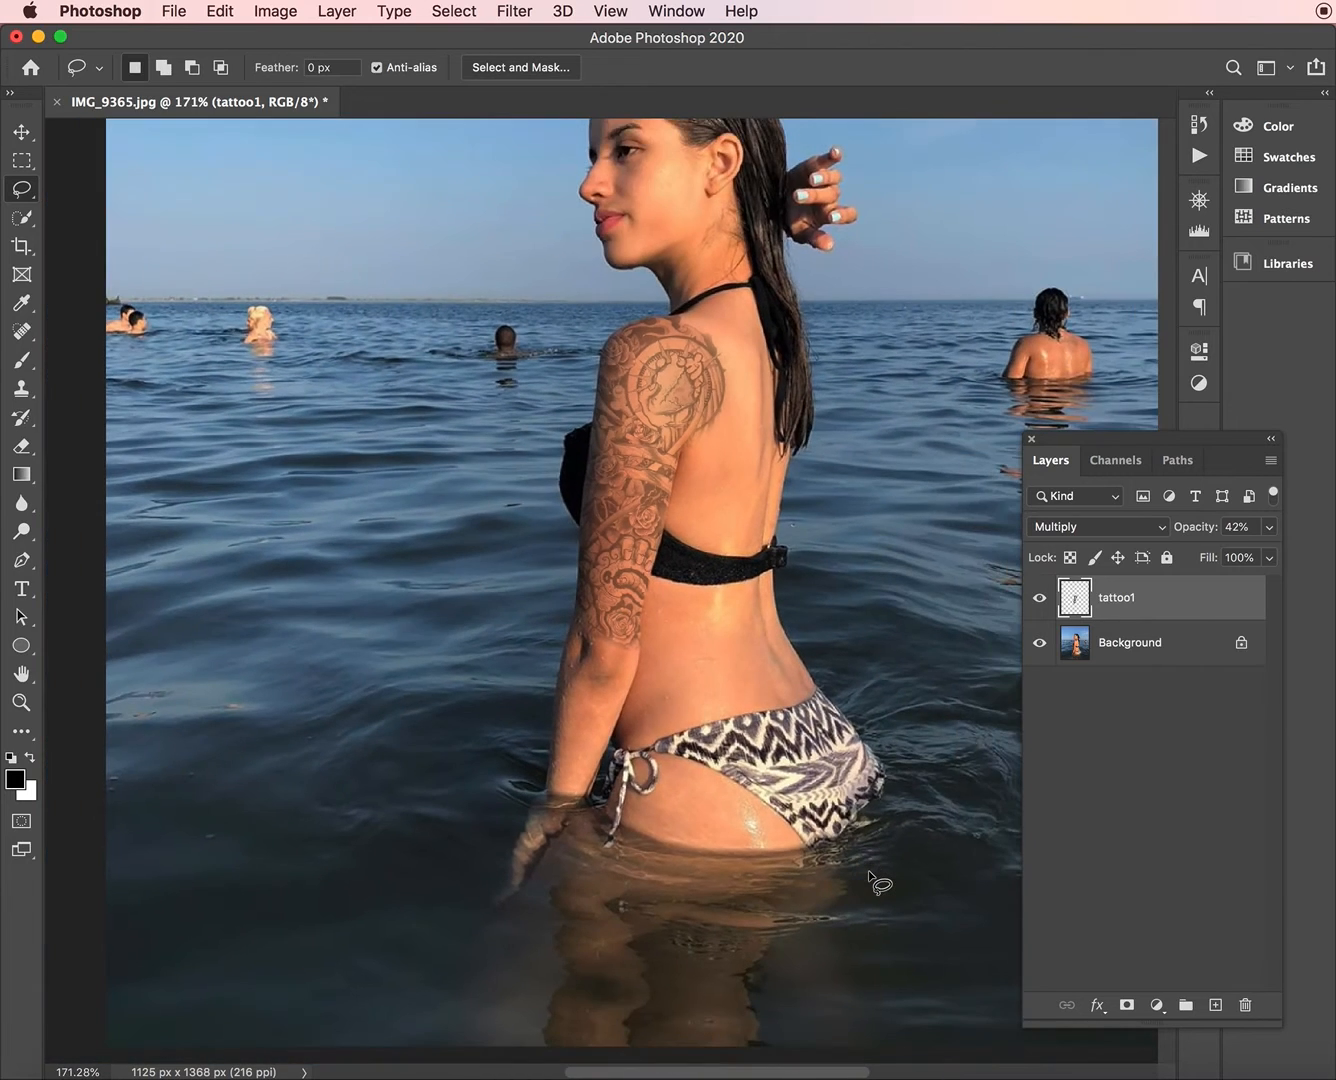
scroll(873, 880, "down", 1)
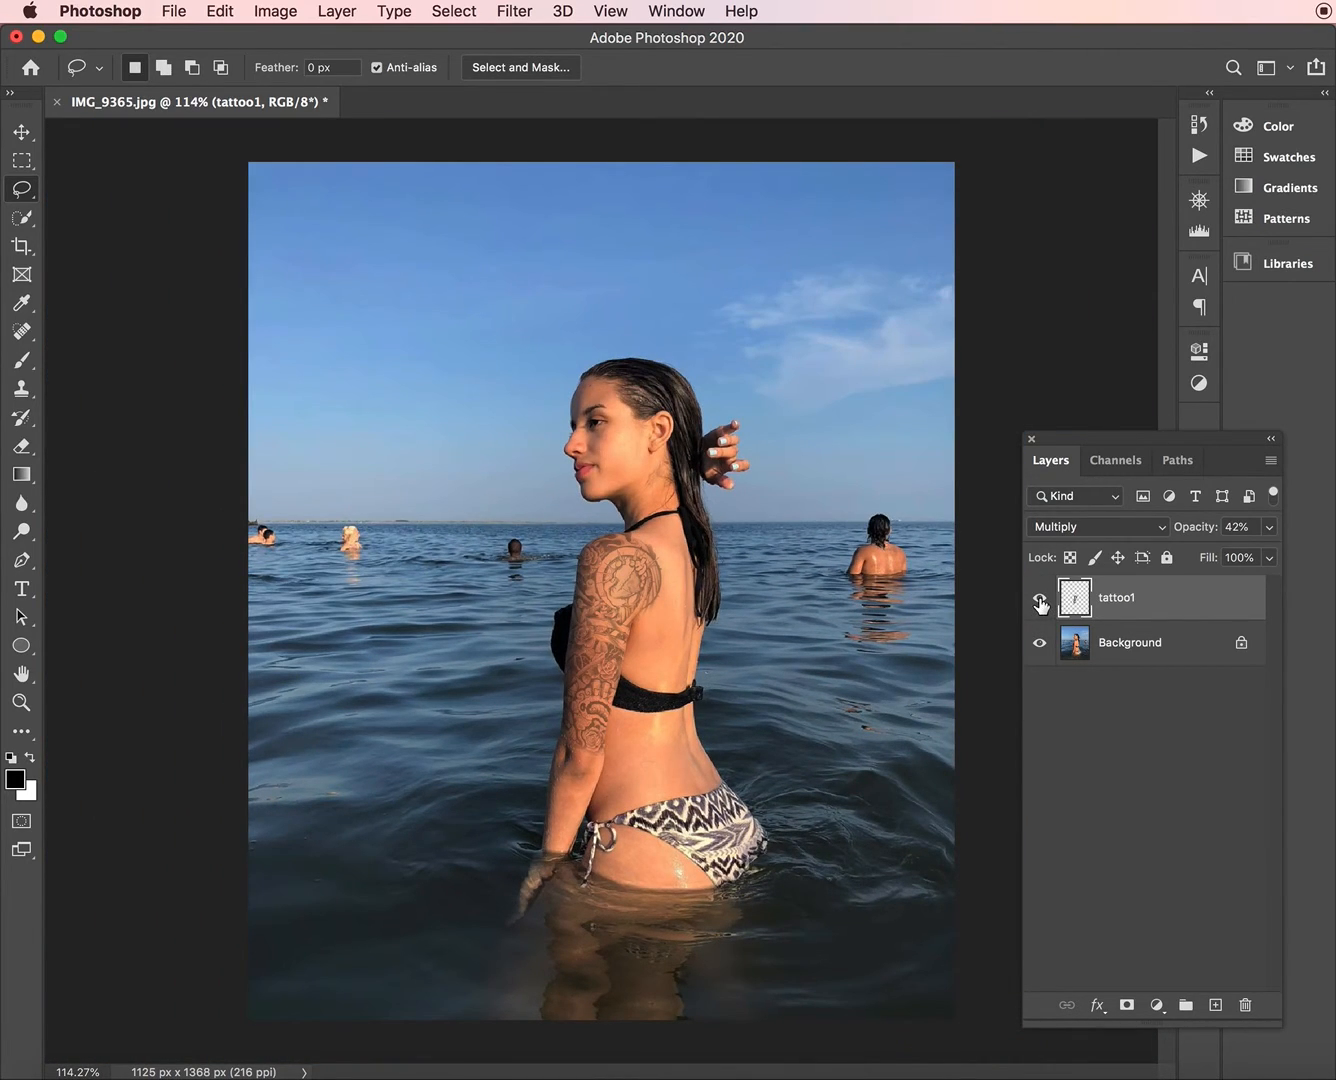
scroll(776, 700, "down", 2)
scroll(775, 700, "up", 3)
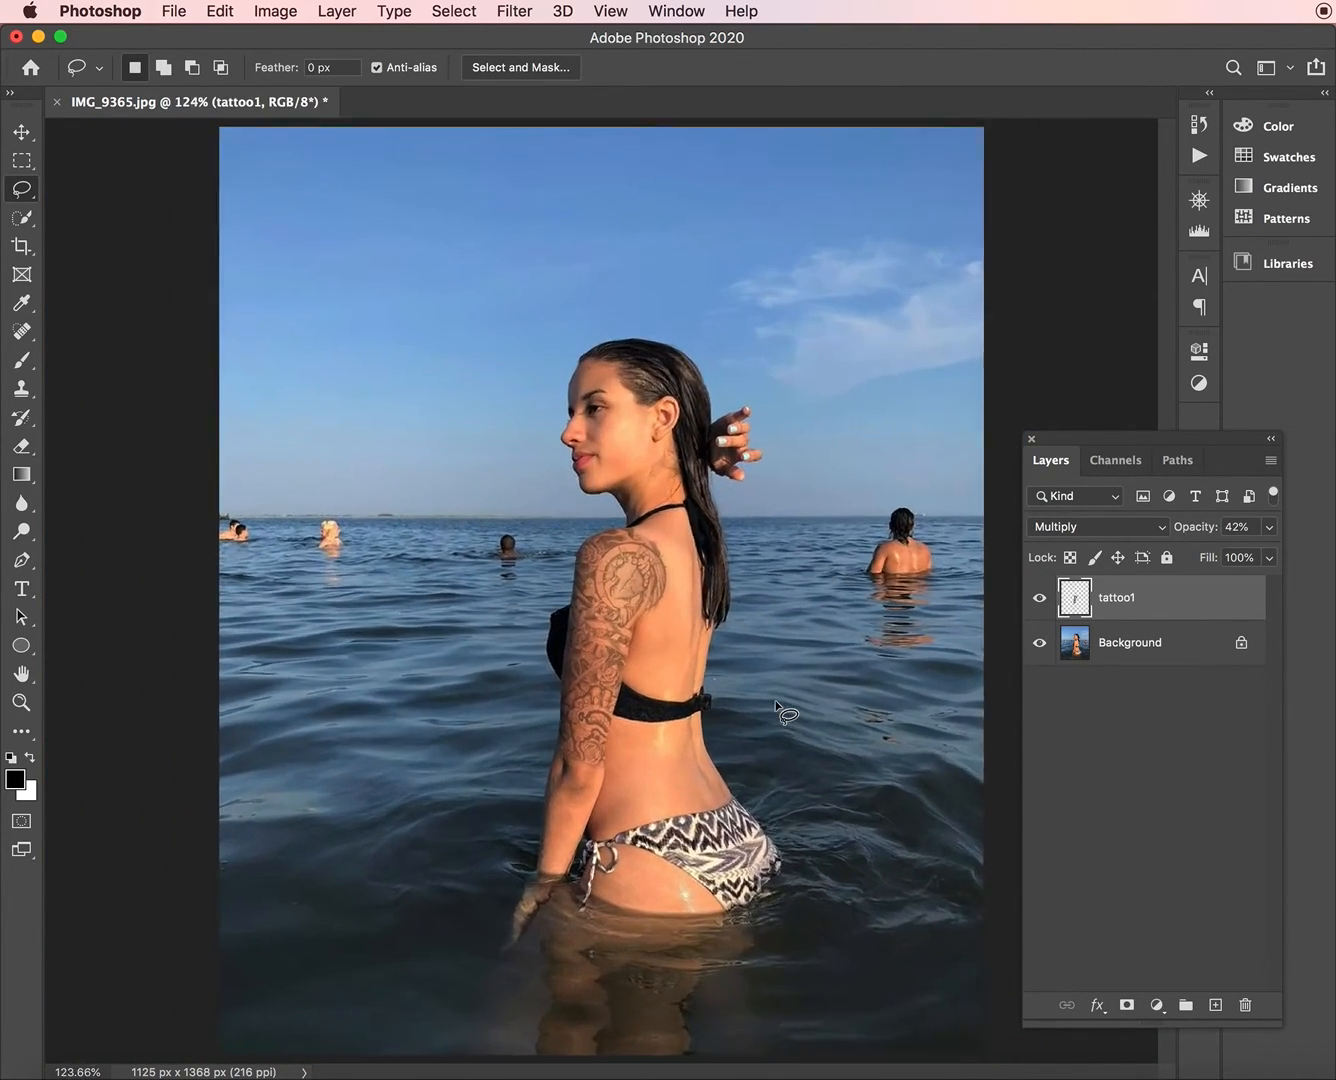
scroll(775, 700, "down", 3)
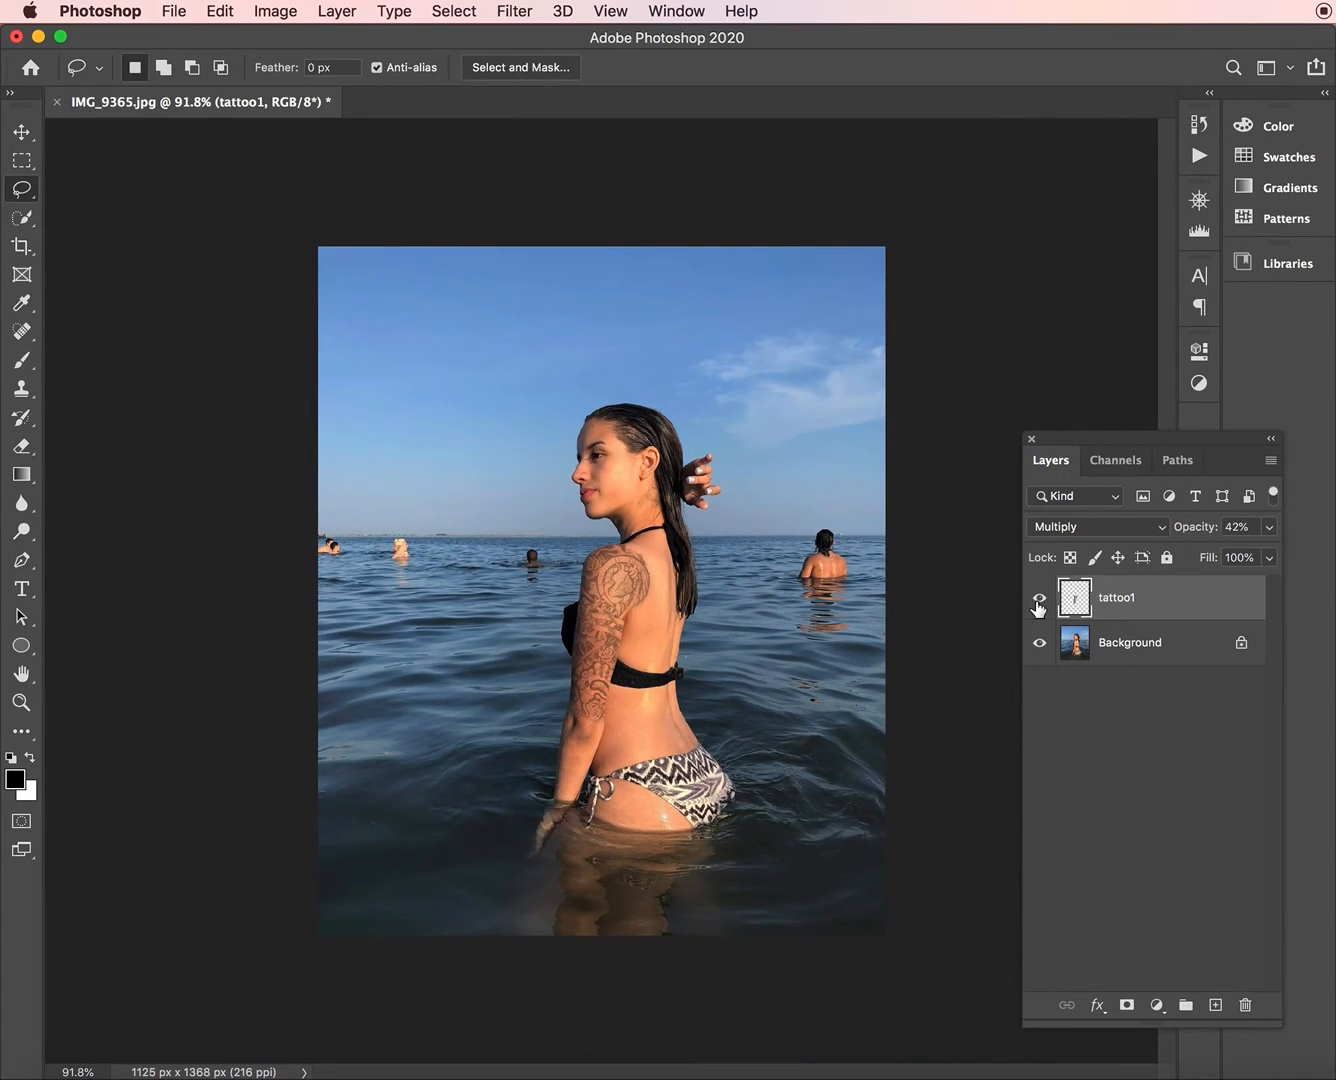
left_click(1039, 600)
left_click(1039, 600)
scroll(828, 667, "down", 2)
scroll(828, 667, "up", 4)
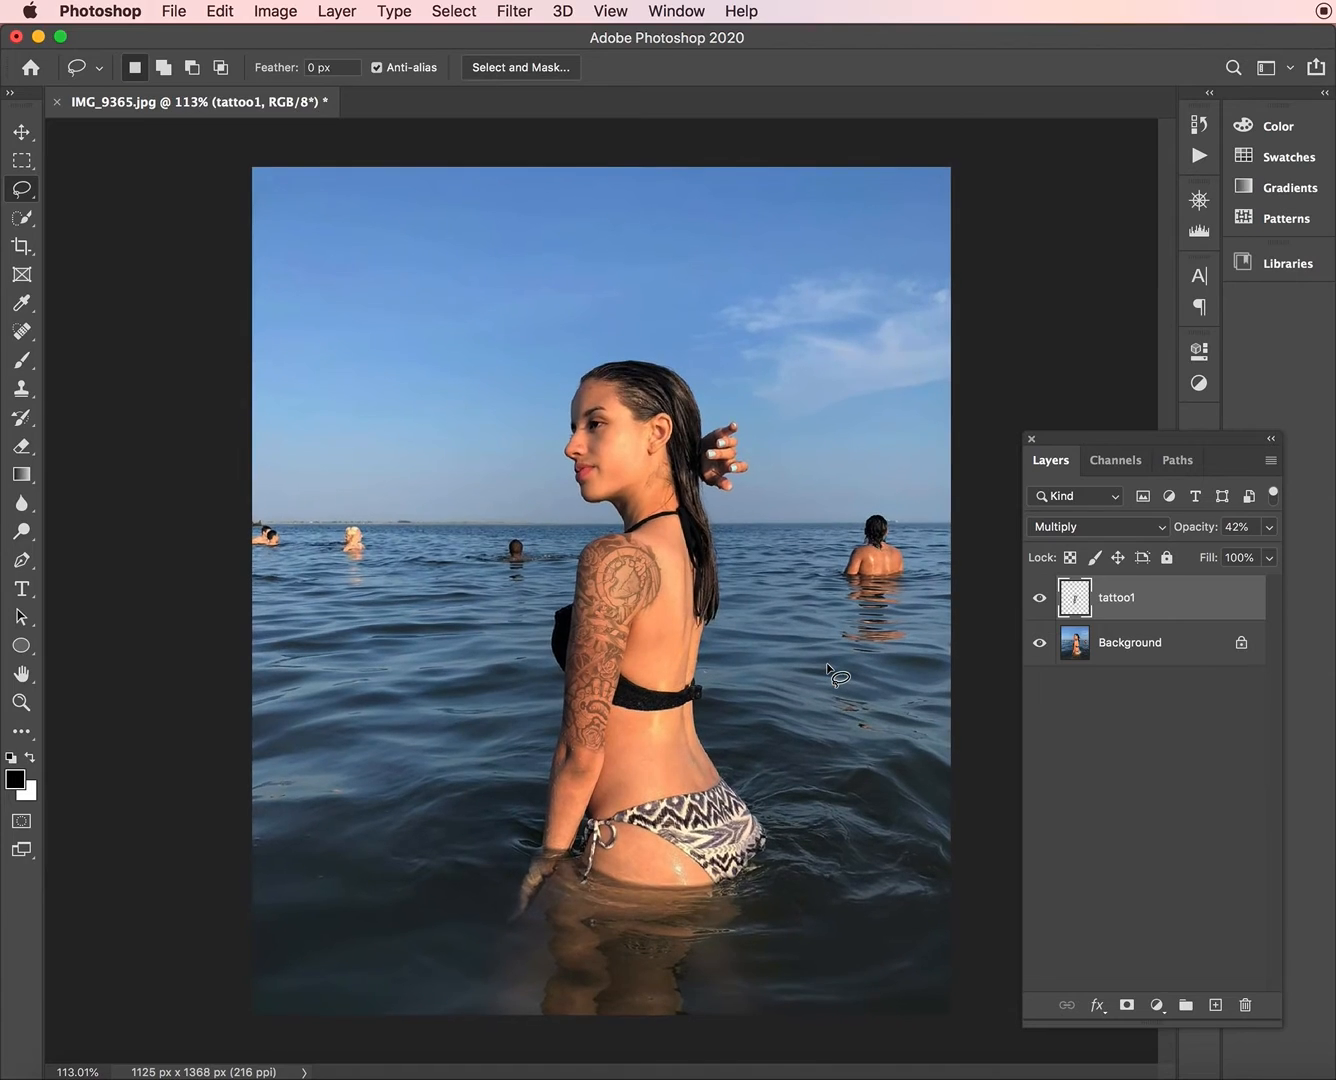